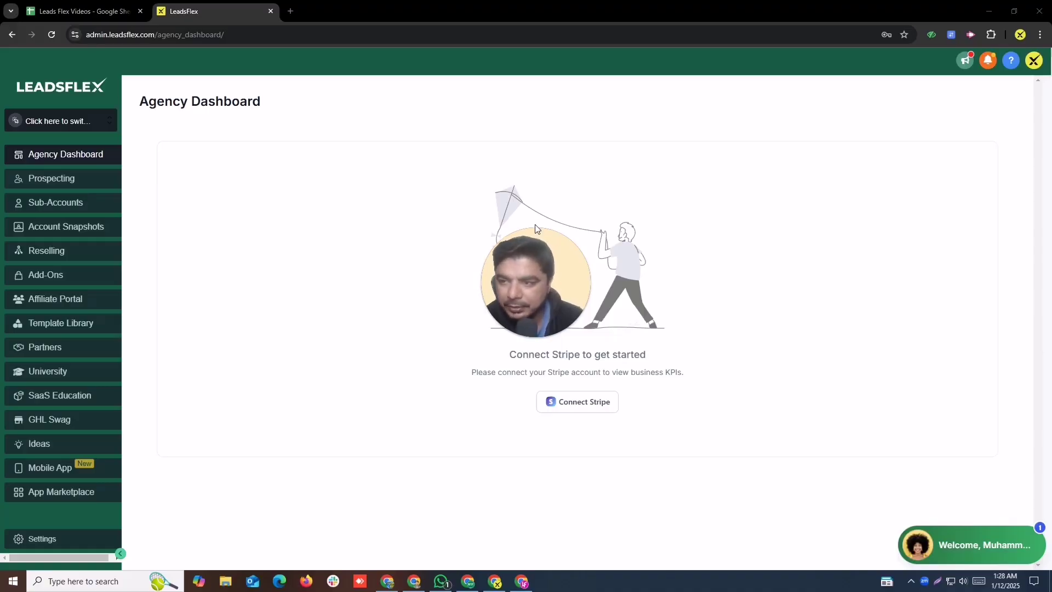
# Switch from the agency view to the Leads Flex sub-account and open its automation workflows
pyautogui.click(15, 122)
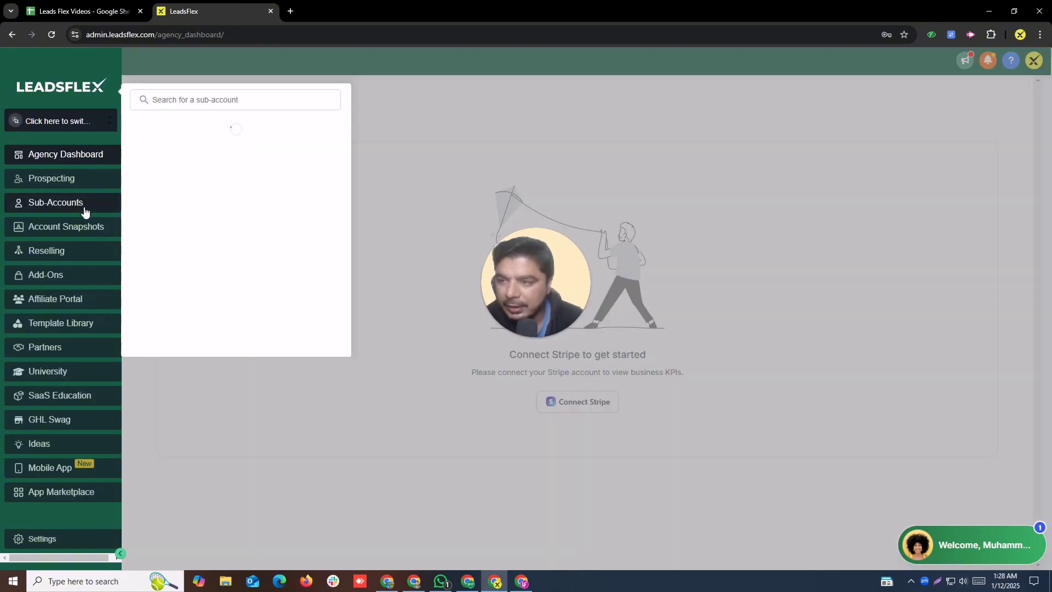
pyautogui.click(167, 190)
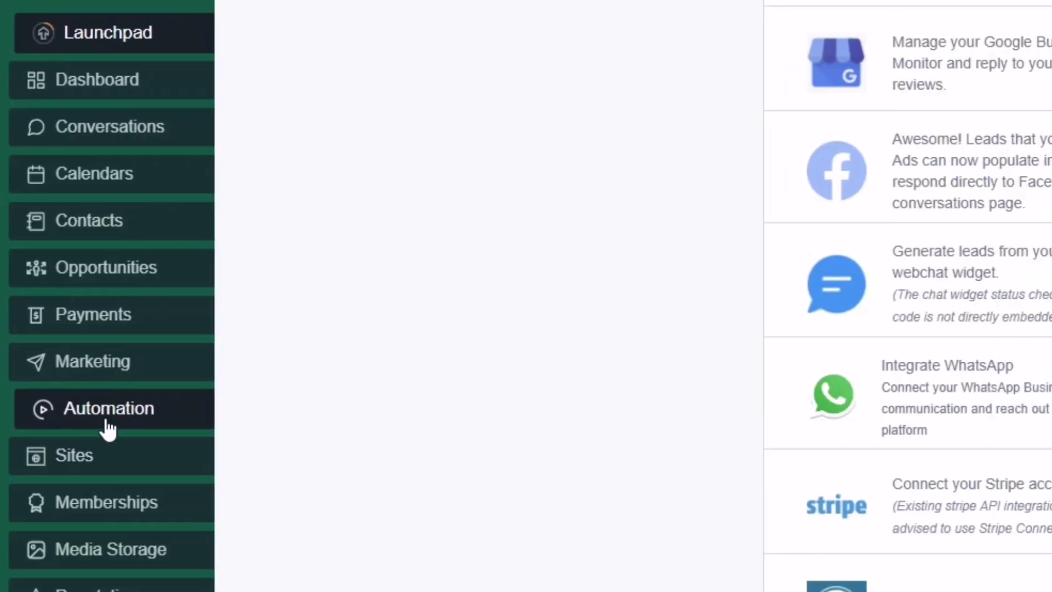
pyautogui.click(107, 423)
pyautogui.click(129, 346)
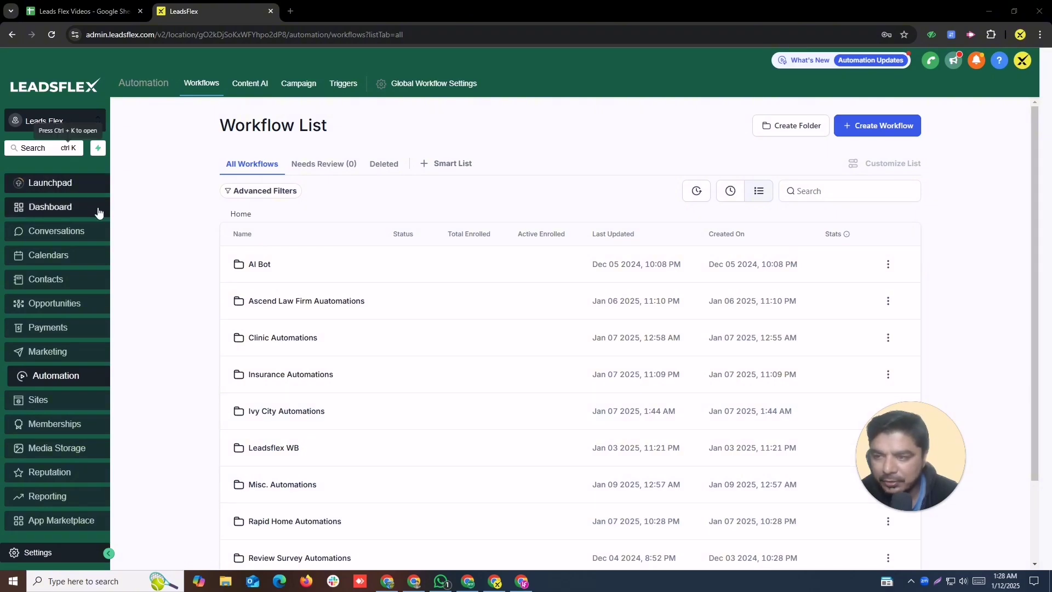
# Switch to the Test account sub-account and open its Test automation workflow folder
pyautogui.click(19, 125)
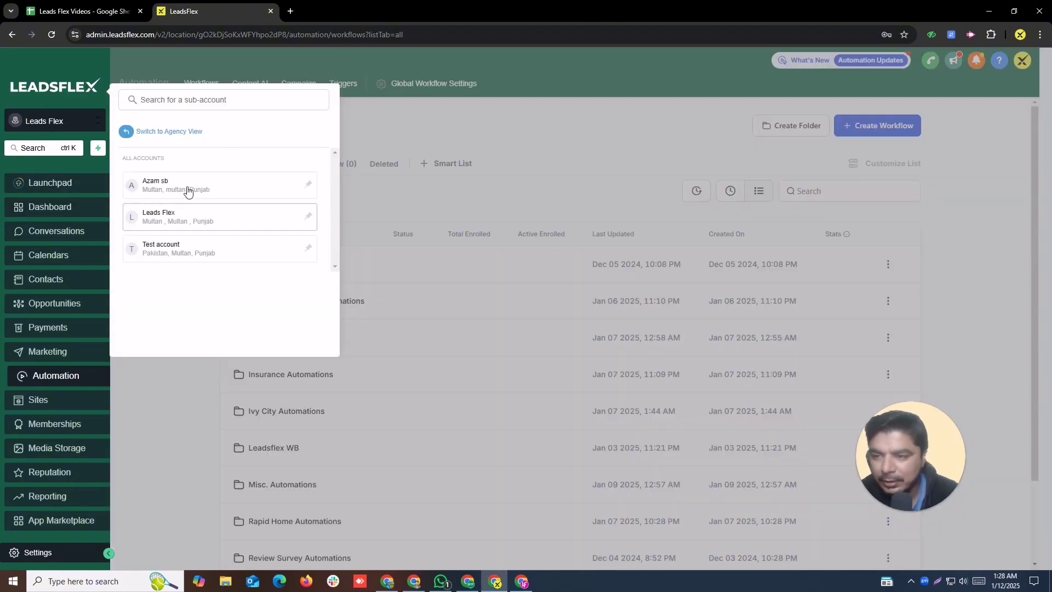
pyautogui.click(183, 253)
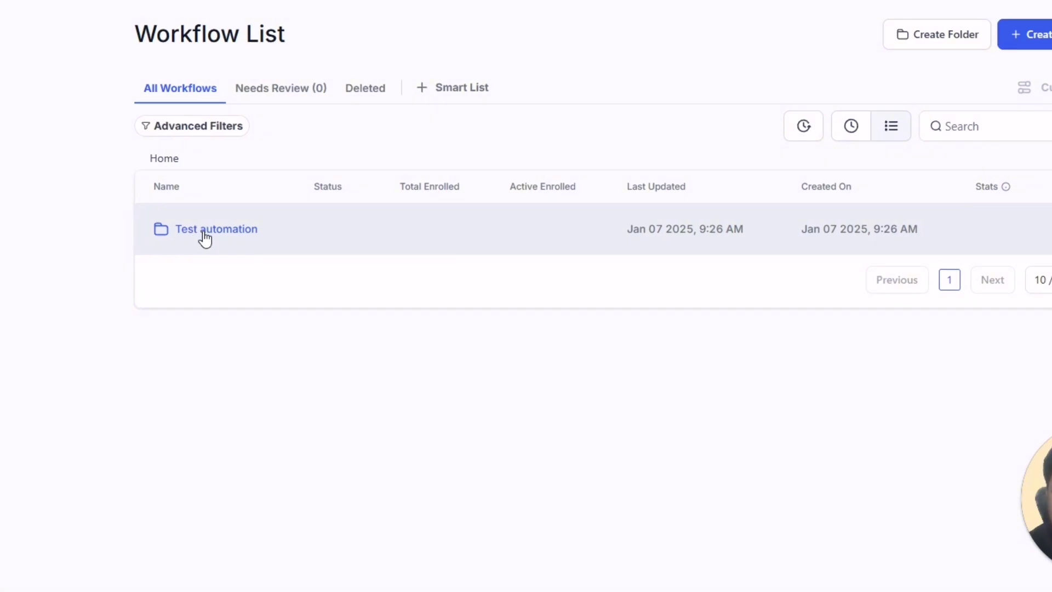
pyautogui.click(204, 236)
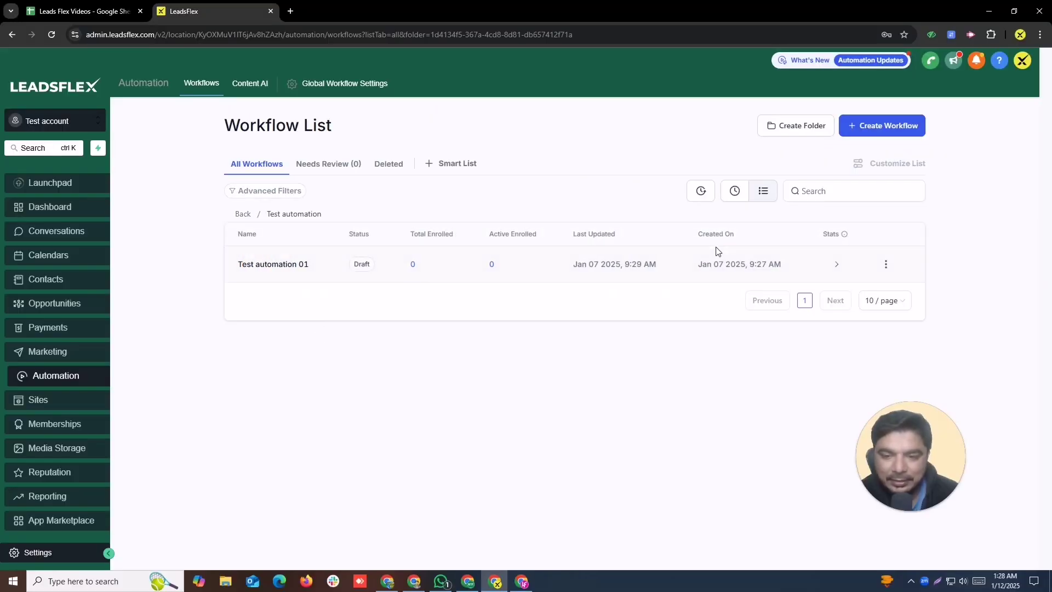
# Create a new workflow from scratch and name it "Action and Triggers"
pyautogui.click(871, 132)
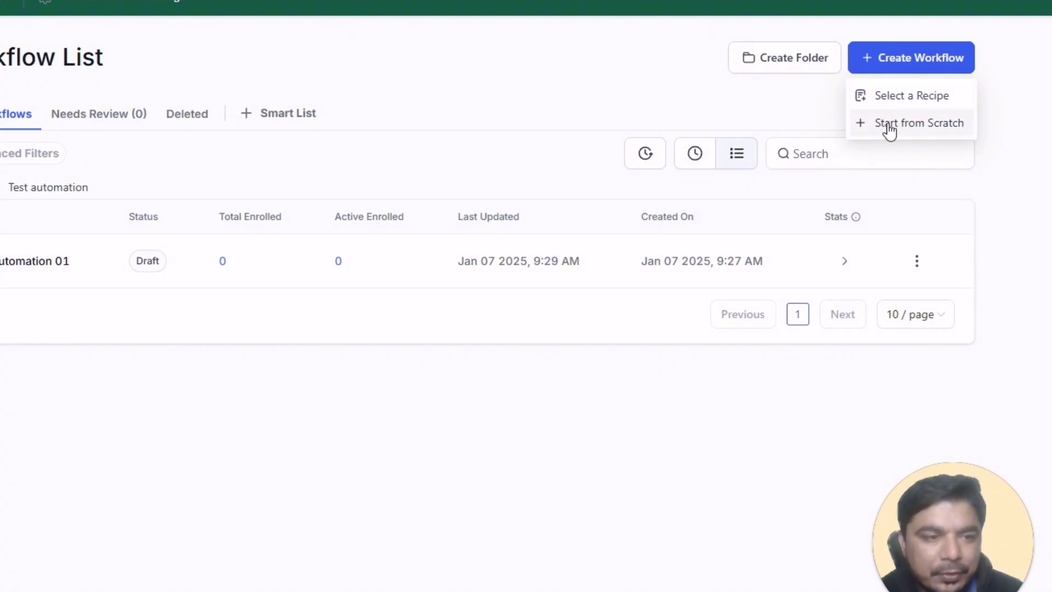
pyautogui.click(888, 127)
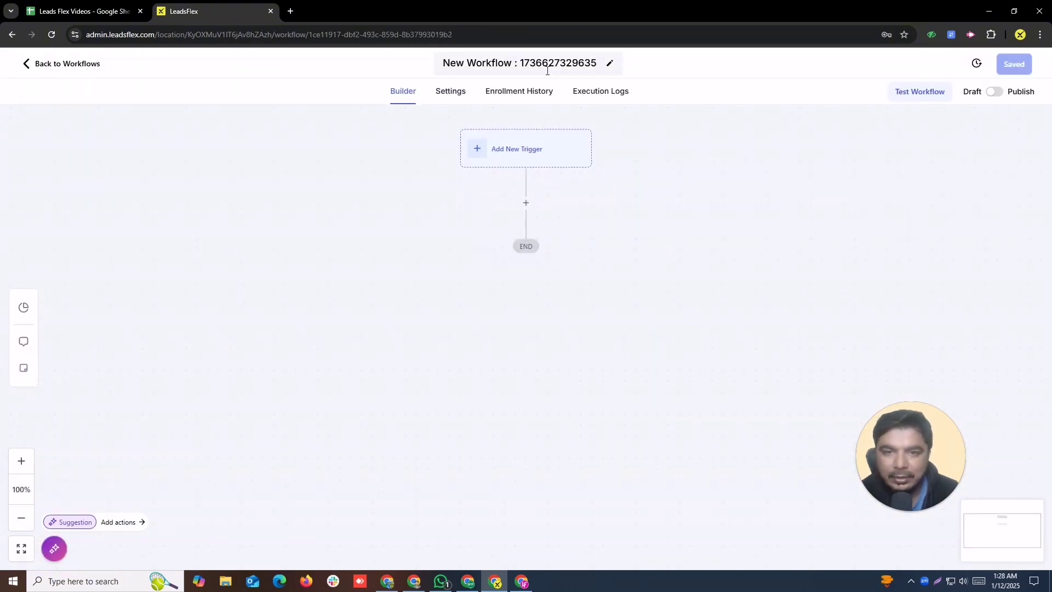
pyautogui.tripleClick(547, 72)
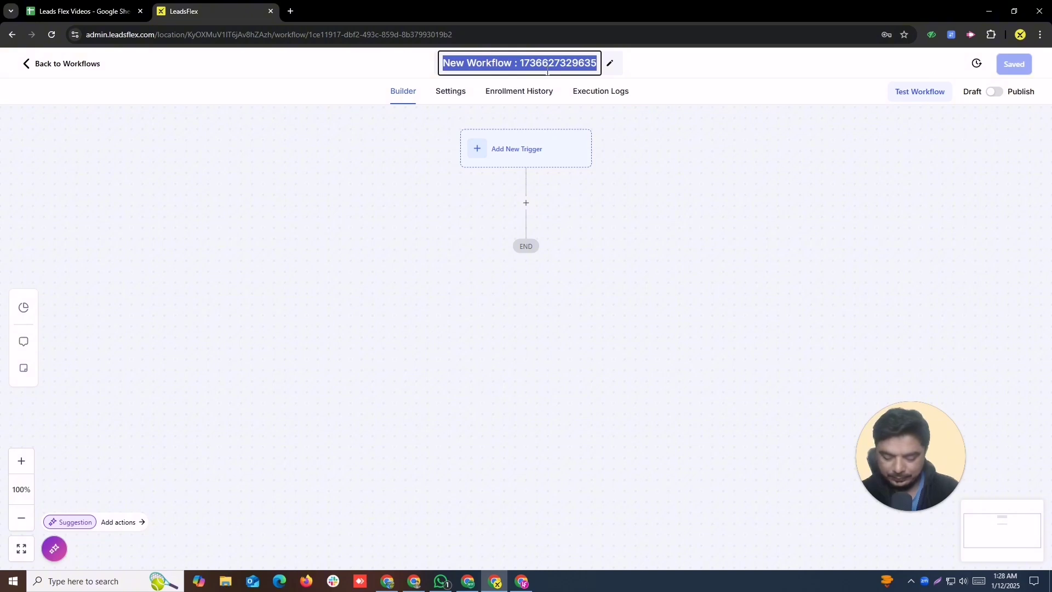
pyautogui.write('A')
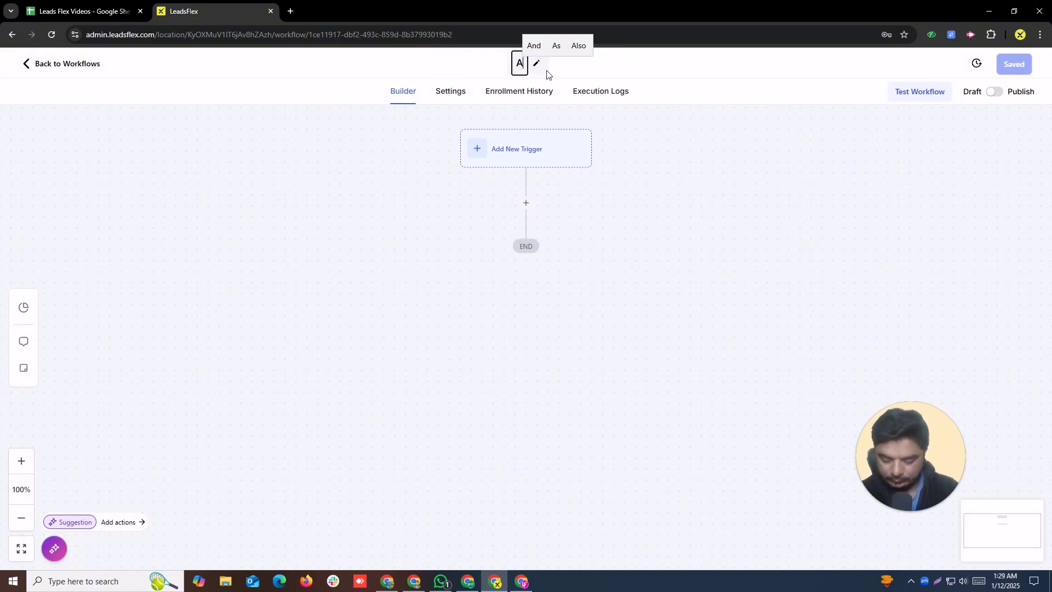
pyautogui.write('ction and ')
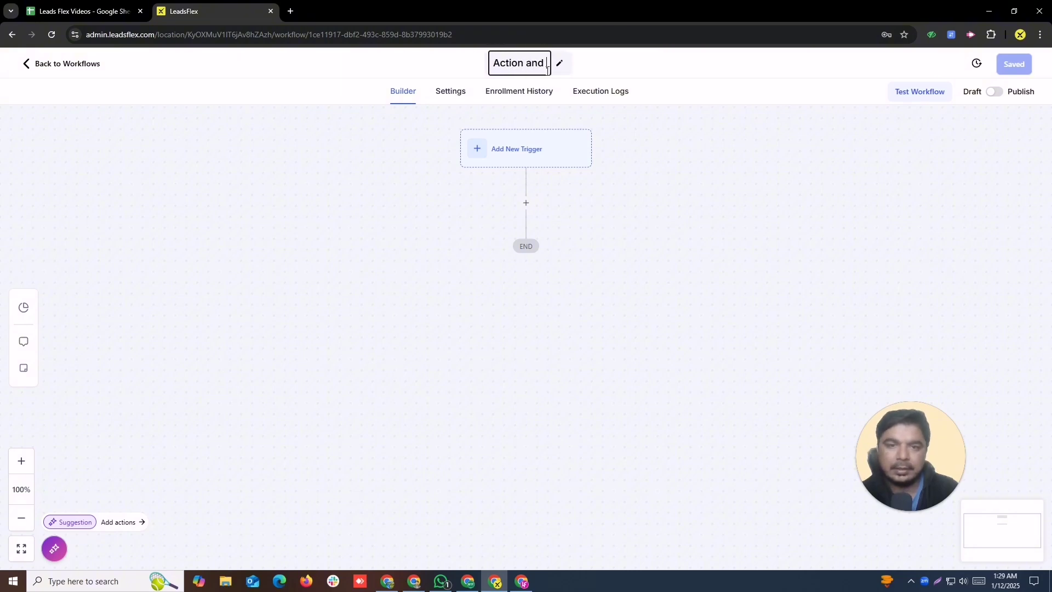
pyautogui.write('Triggers')
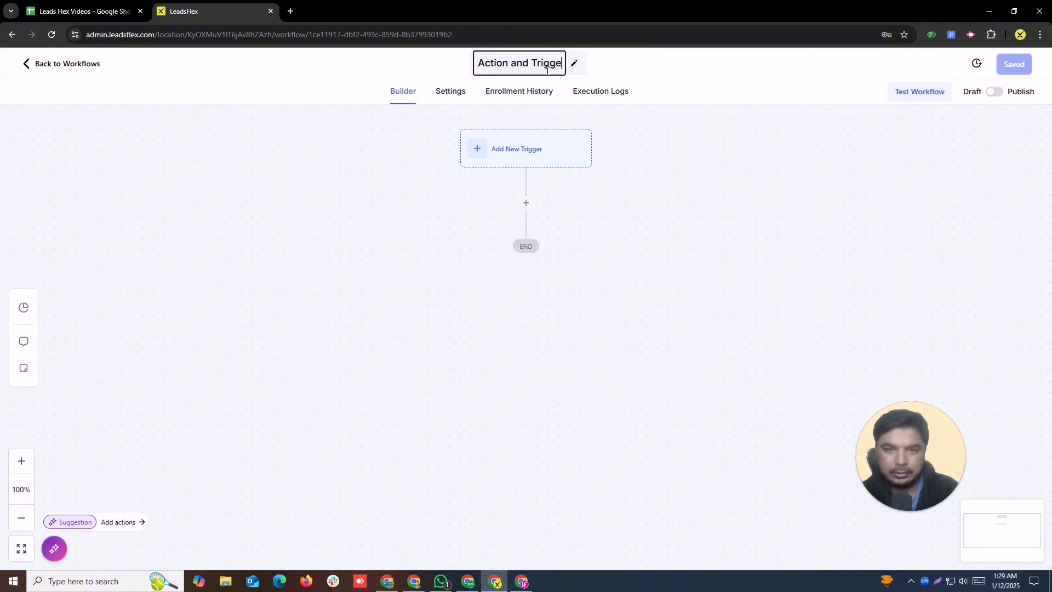
pyautogui.click(761, 159)
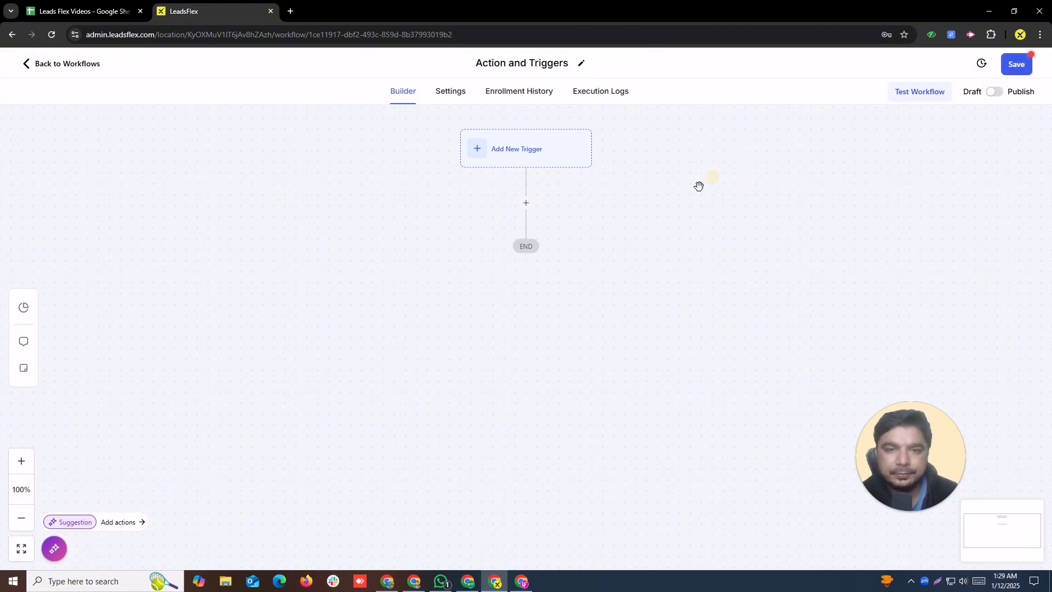
# Start adding a trigger to the workflow and skim the full list of available triggers
pyautogui.click(540, 159)
pyautogui.click(861, 171)
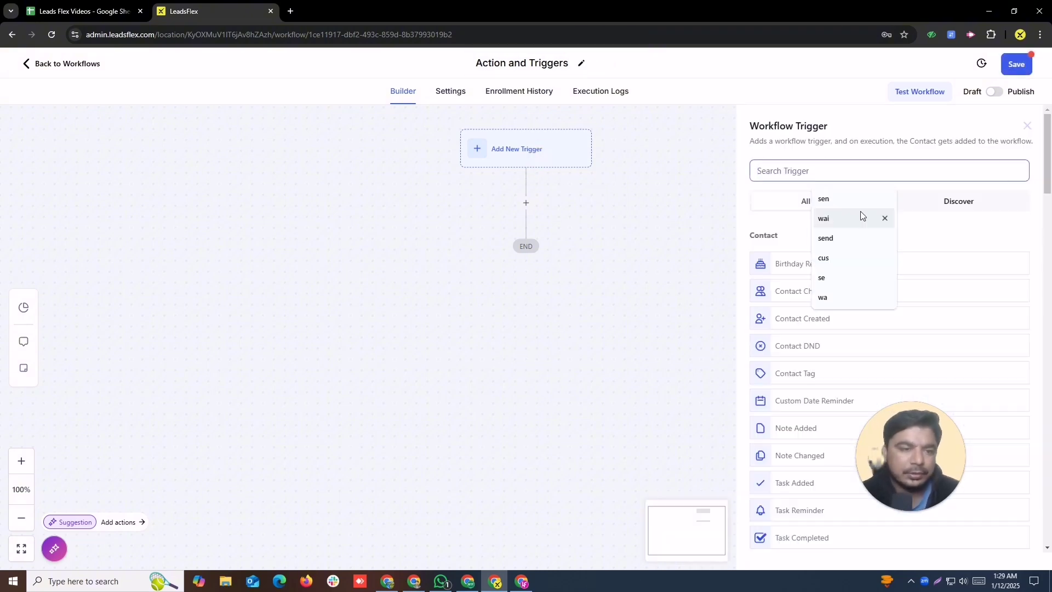
pyautogui.click(789, 215)
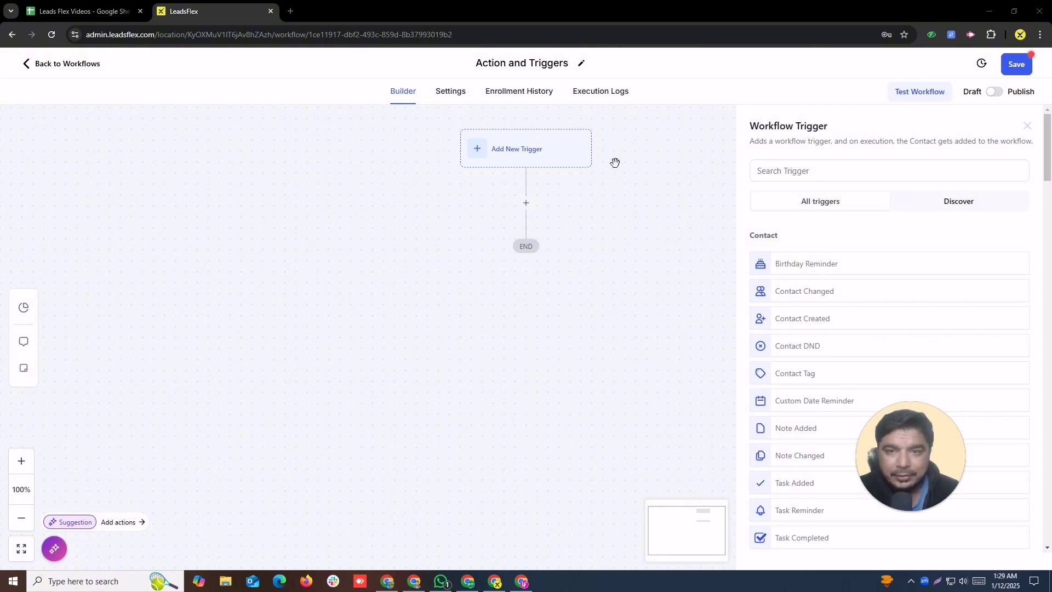
pyautogui.click(323, 13)
pyautogui.scroll(-20, 787, 418)
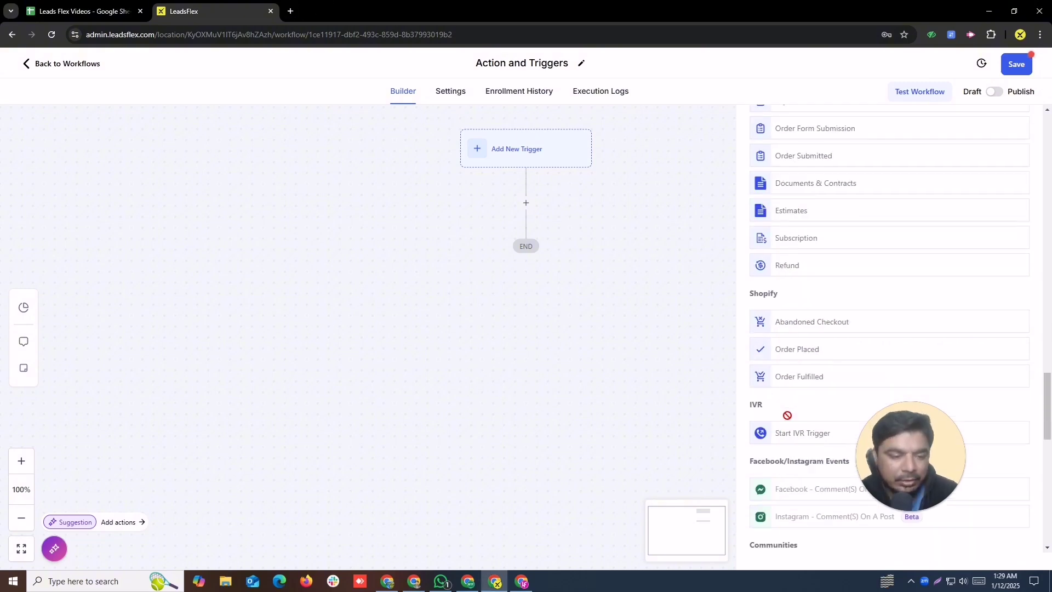
pyautogui.scroll(20, 789, 427)
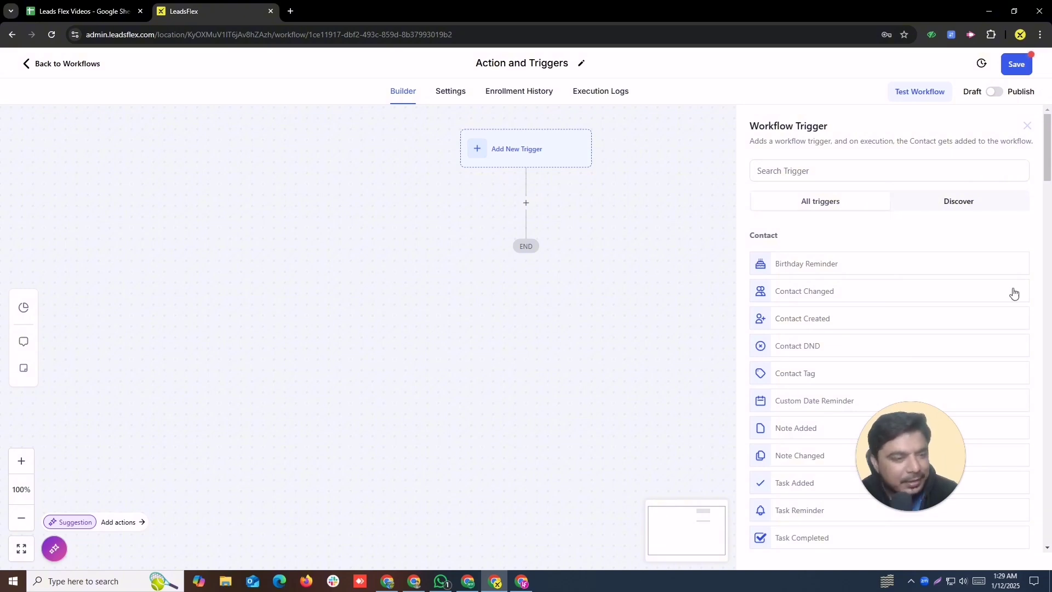
# Review the triggers offered in the Contact and Events categories
pyautogui.moveTo(1042, 167); pyautogui.dragTo(1042, 177)
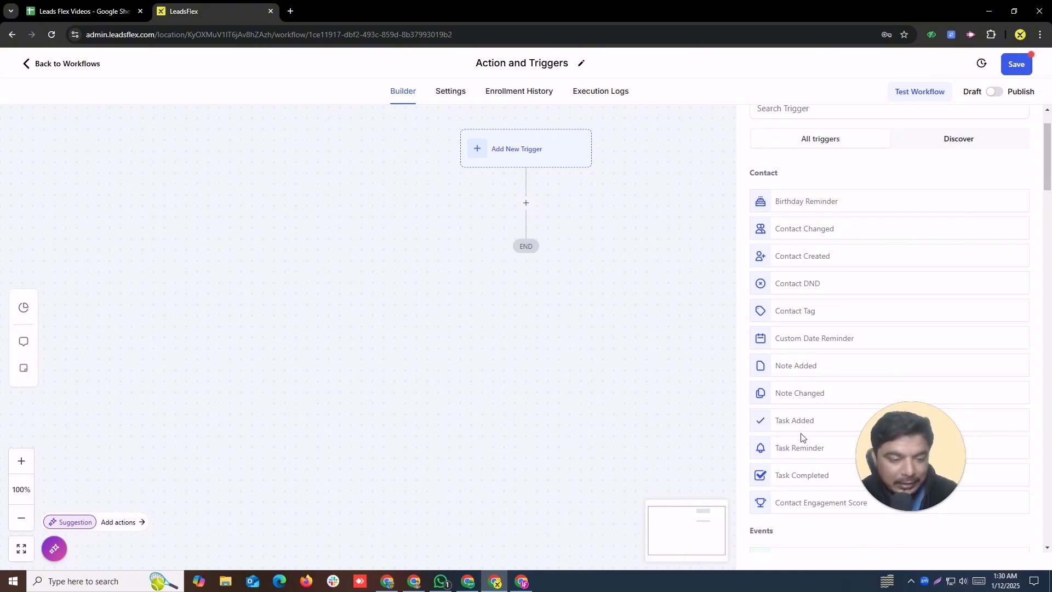
pyautogui.moveTo(1047, 170); pyautogui.dragTo(1047, 193)
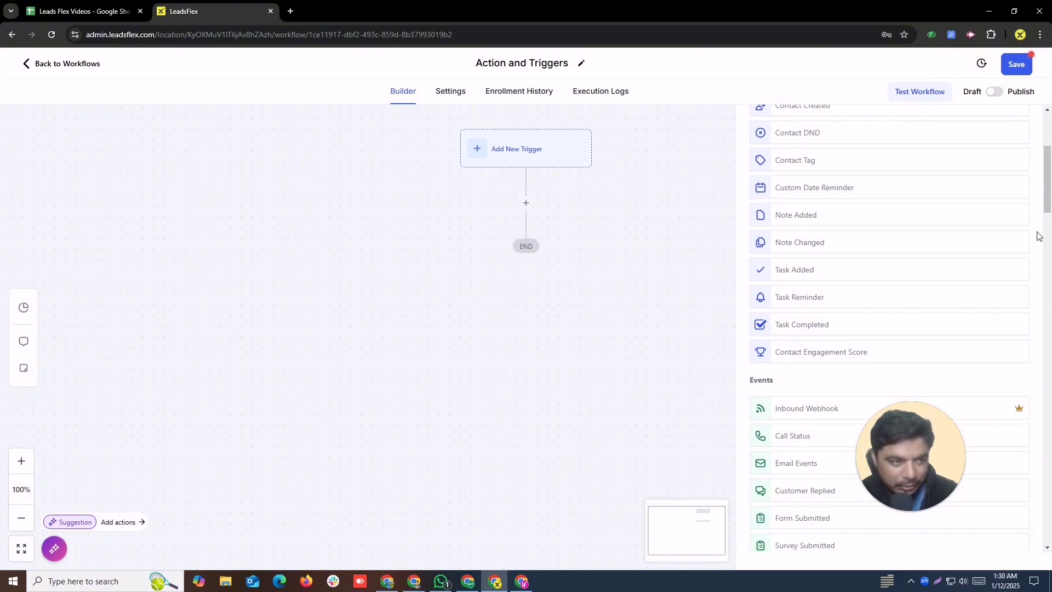
pyautogui.moveTo(1050, 186); pyautogui.dragTo(1042, 207)
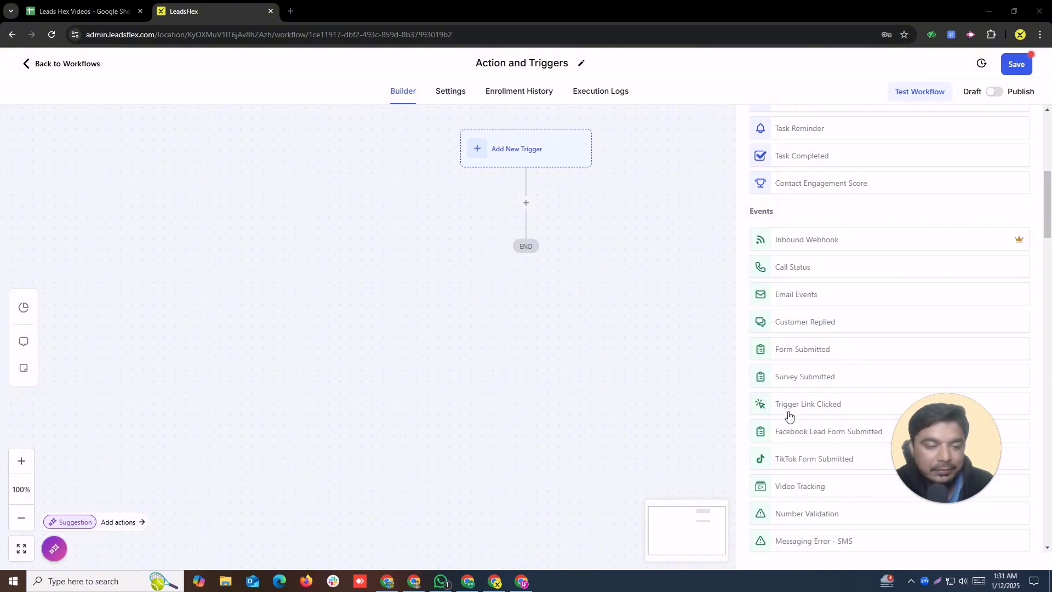
pyautogui.scroll(-2, 1050, 245)
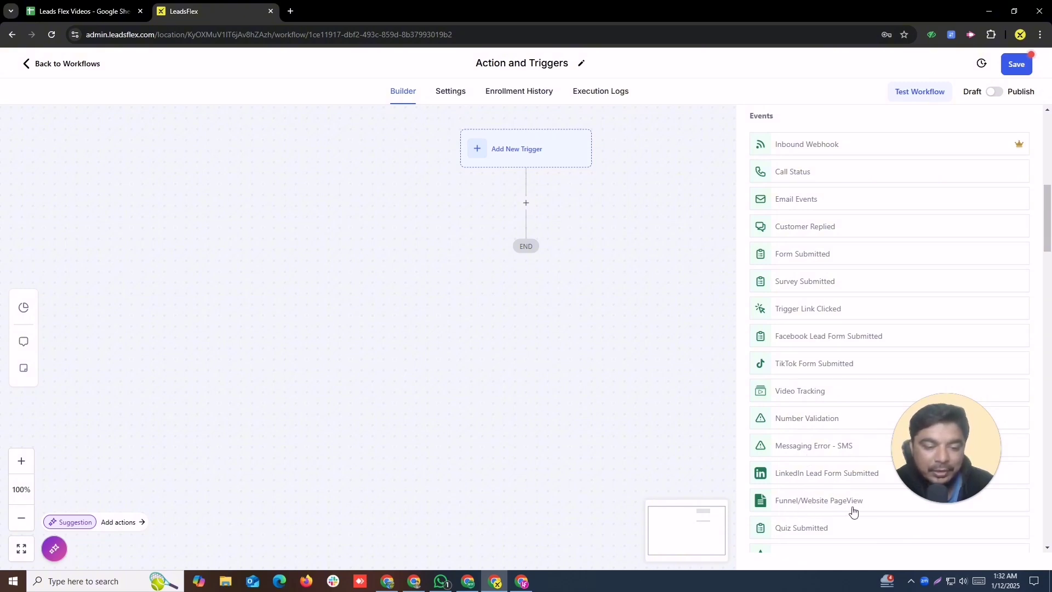
pyautogui.moveTo(1048, 240); pyautogui.dragTo(1048, 262)
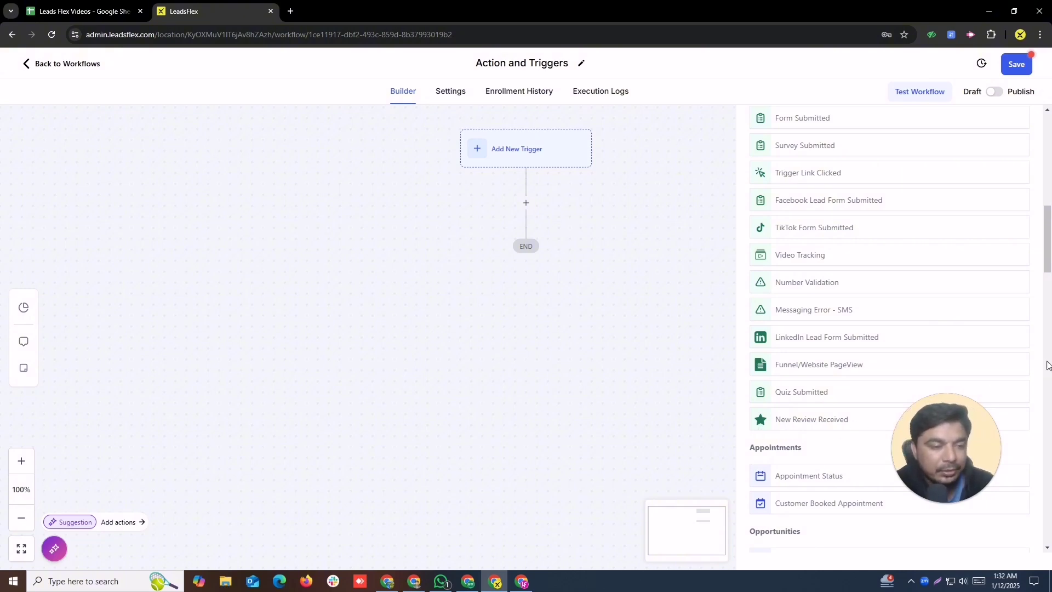
# Review the triggers in the Appointments, Opportunities, Affiliate, Courses and Payments categories
pyautogui.scroll(-5, 975, 328)
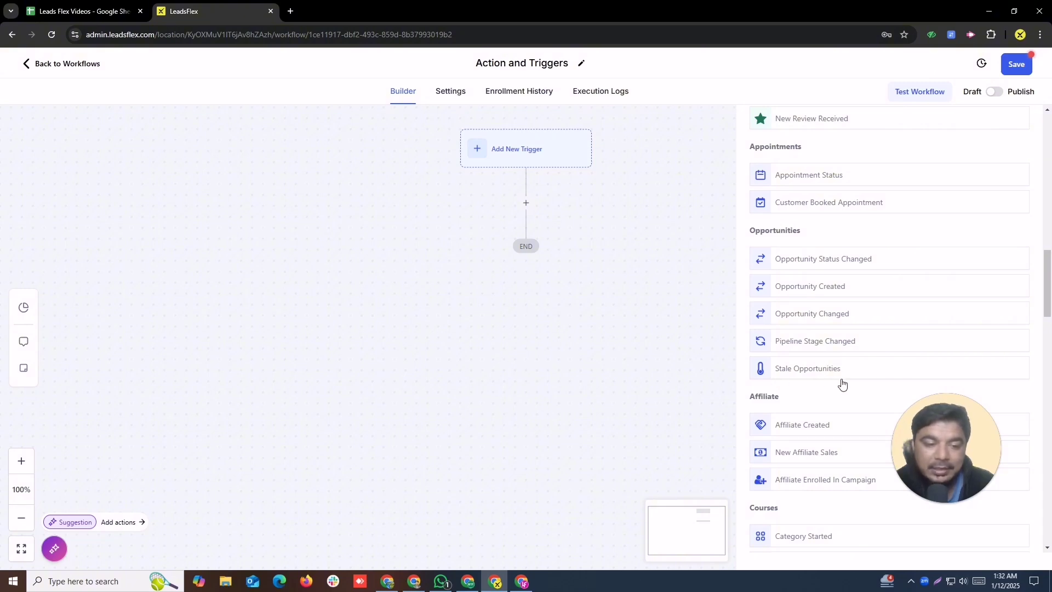
pyautogui.scroll(-2, 1047, 301)
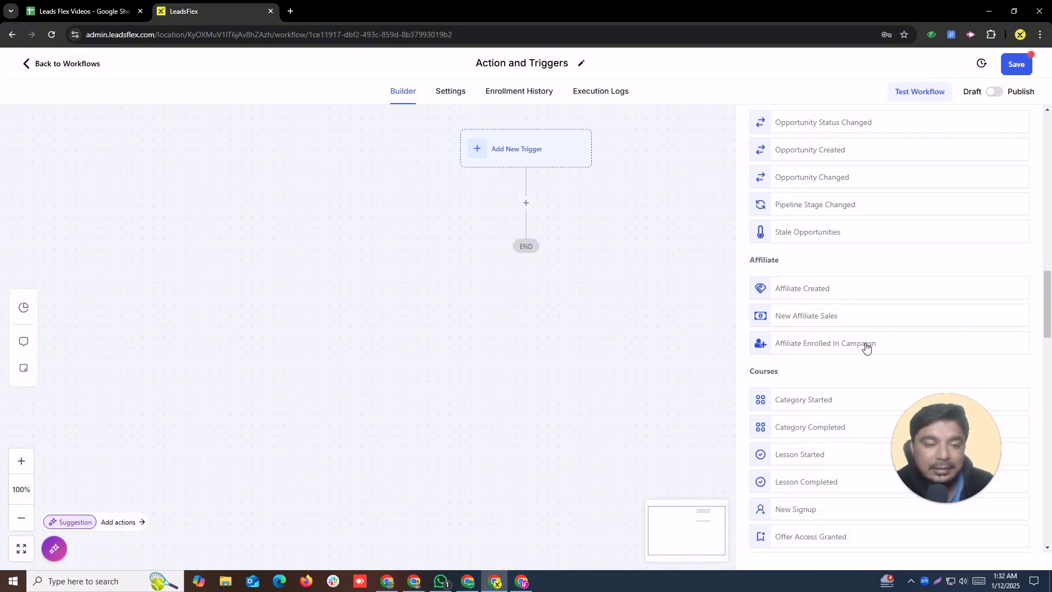
pyautogui.scroll(-1, 1048, 311)
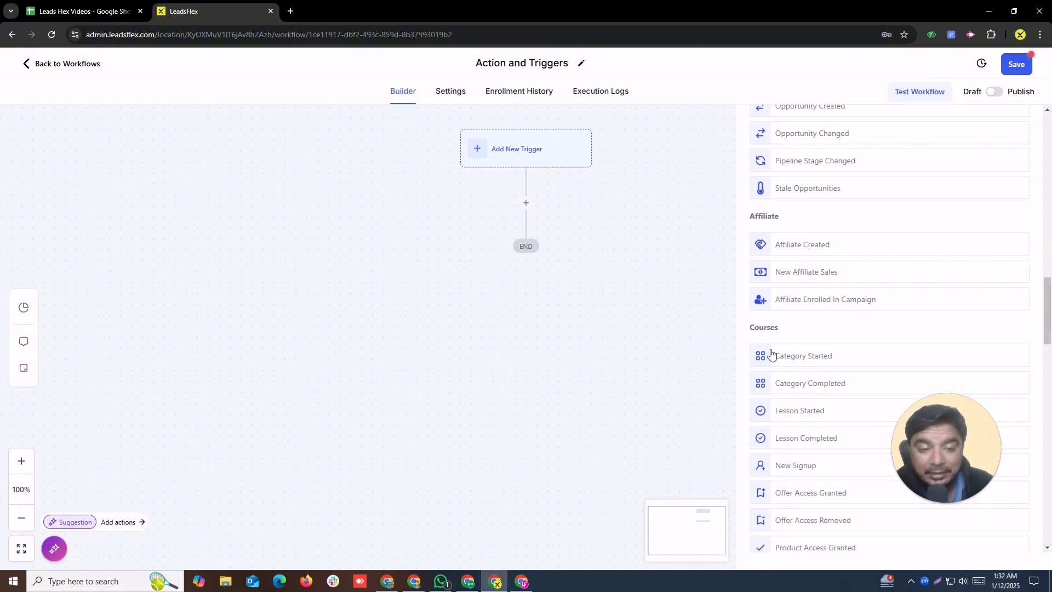
pyautogui.doubleClick(764, 326)
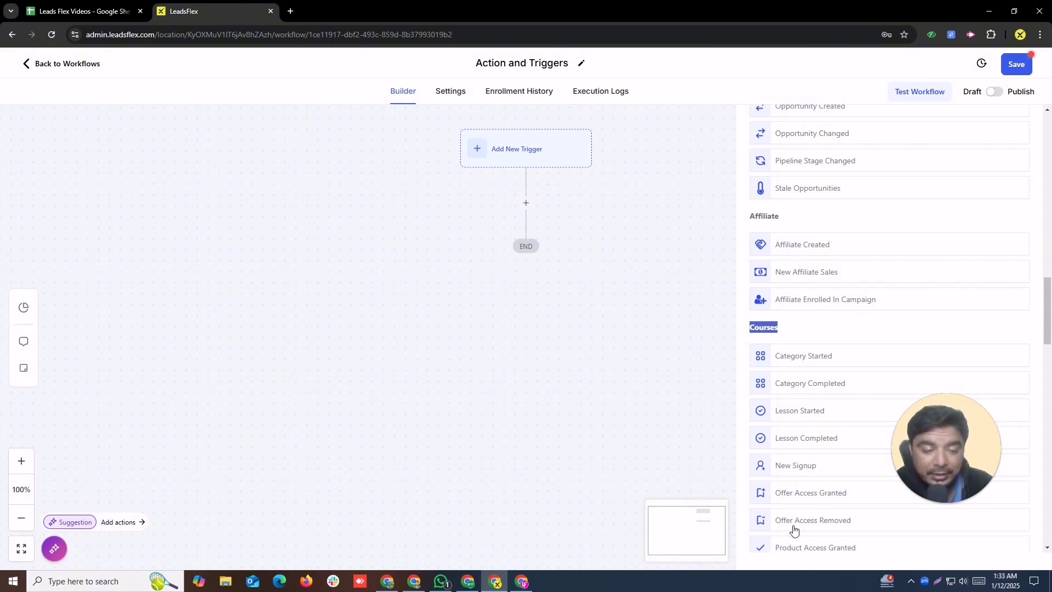
pyautogui.moveTo(1048, 309); pyautogui.dragTo(1049, 343)
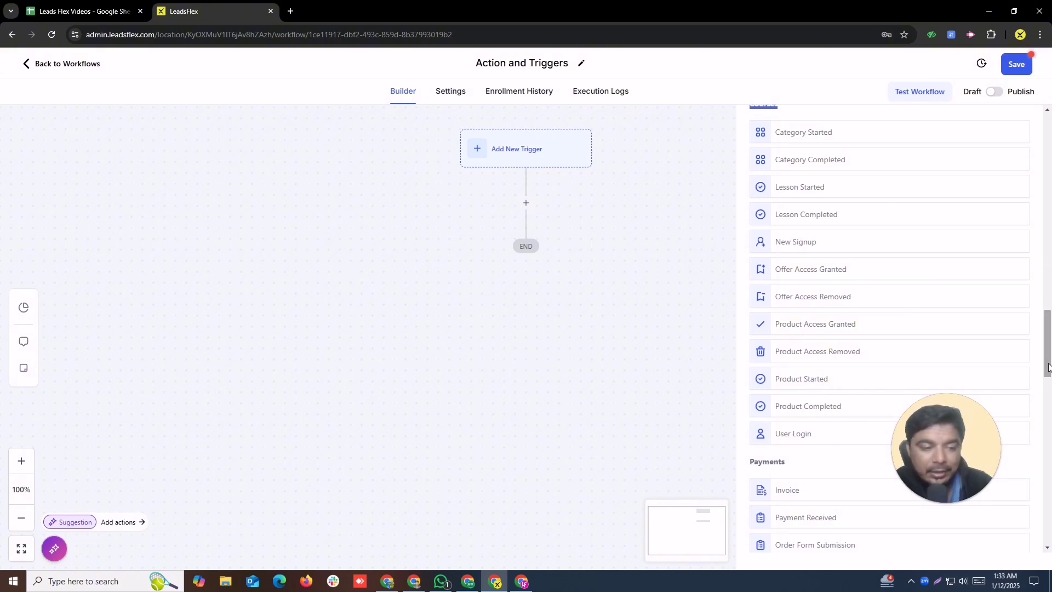
pyautogui.moveTo(1049, 359); pyautogui.dragTo(1049, 393)
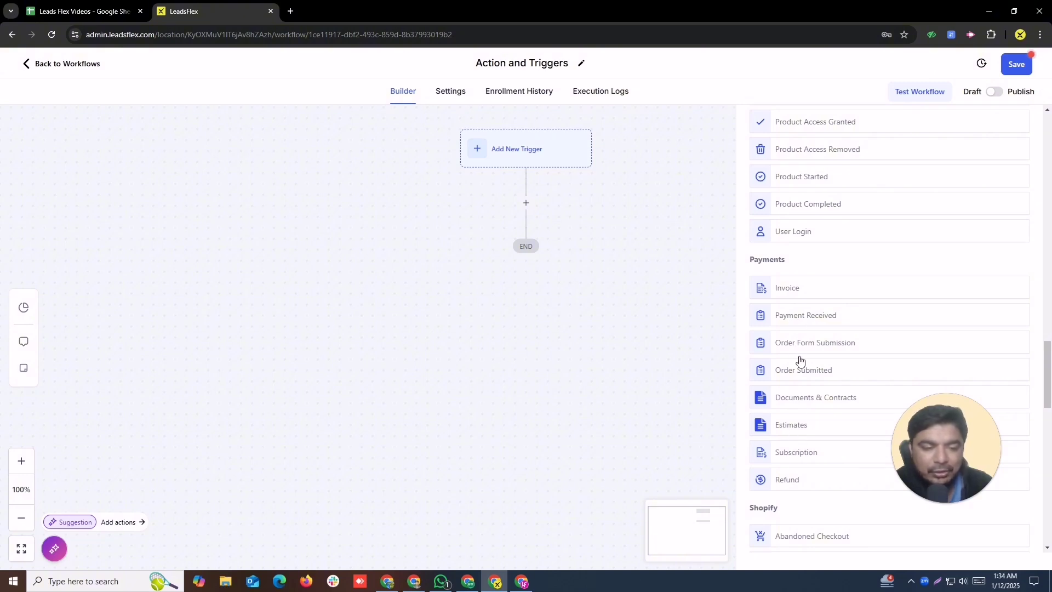
# Review the triggers in the Shopify, IVR, Facebook/Instagram Events and Communities categories
pyautogui.moveTo(1046, 379); pyautogui.dragTo(1047, 426)
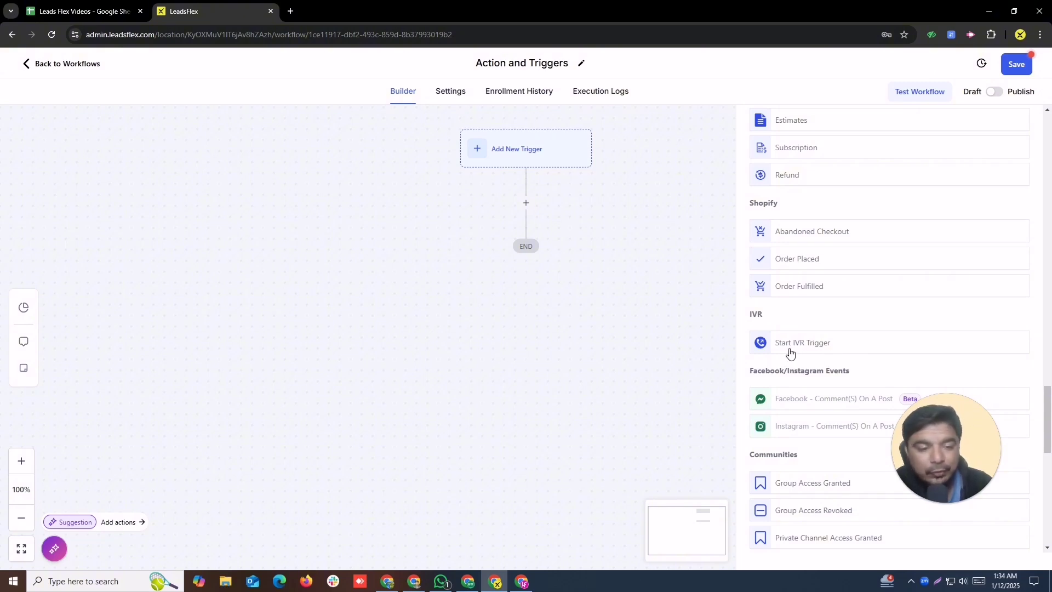
pyautogui.moveTo(1046, 408); pyautogui.dragTo(1049, 422)
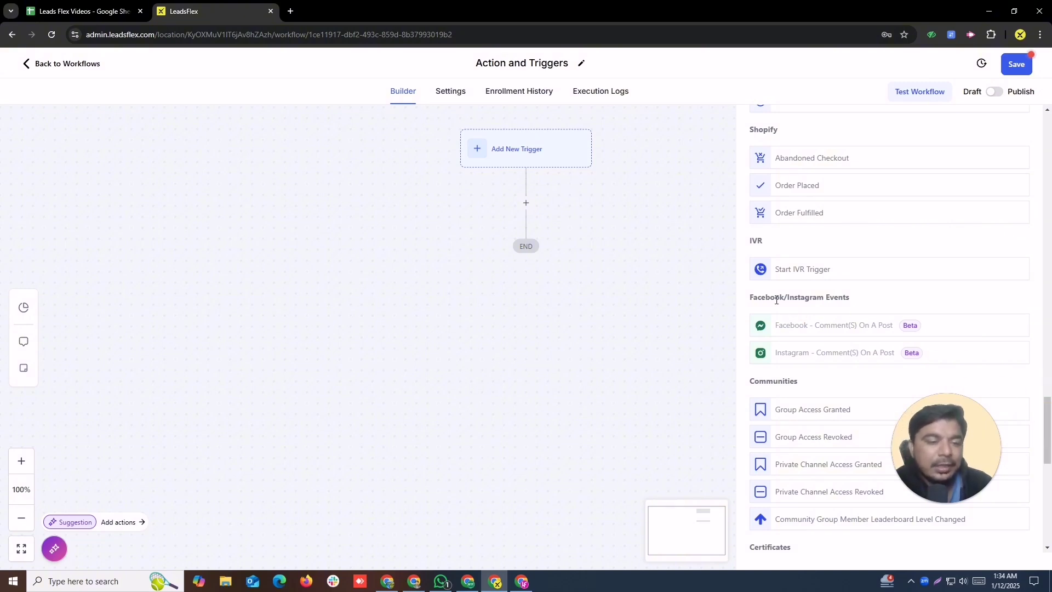
pyautogui.moveTo(787, 327); pyautogui.dragTo(924, 332)
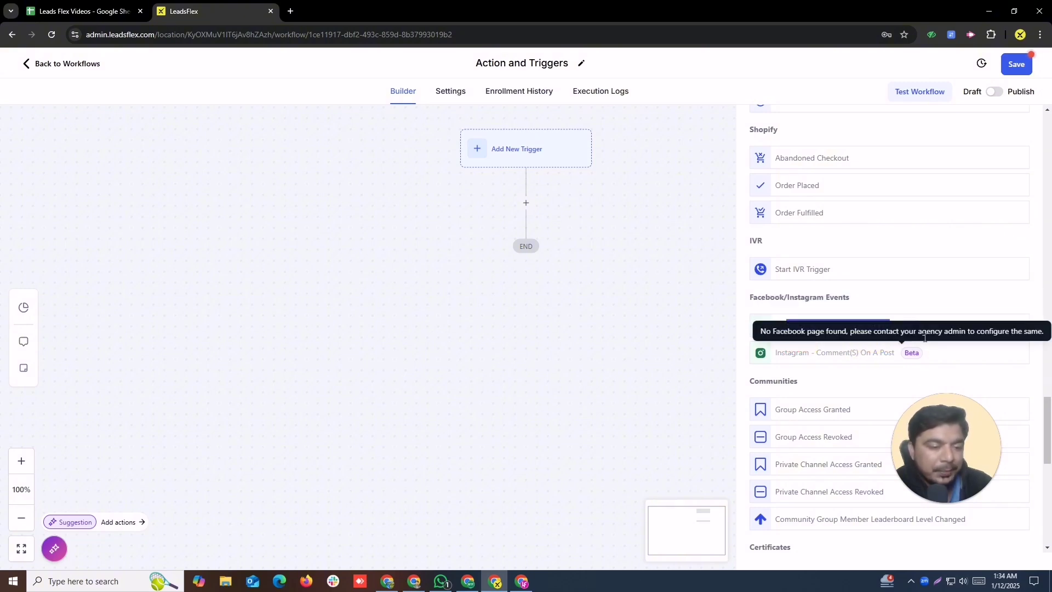
pyautogui.moveTo(1049, 415); pyautogui.dragTo(1049, 431)
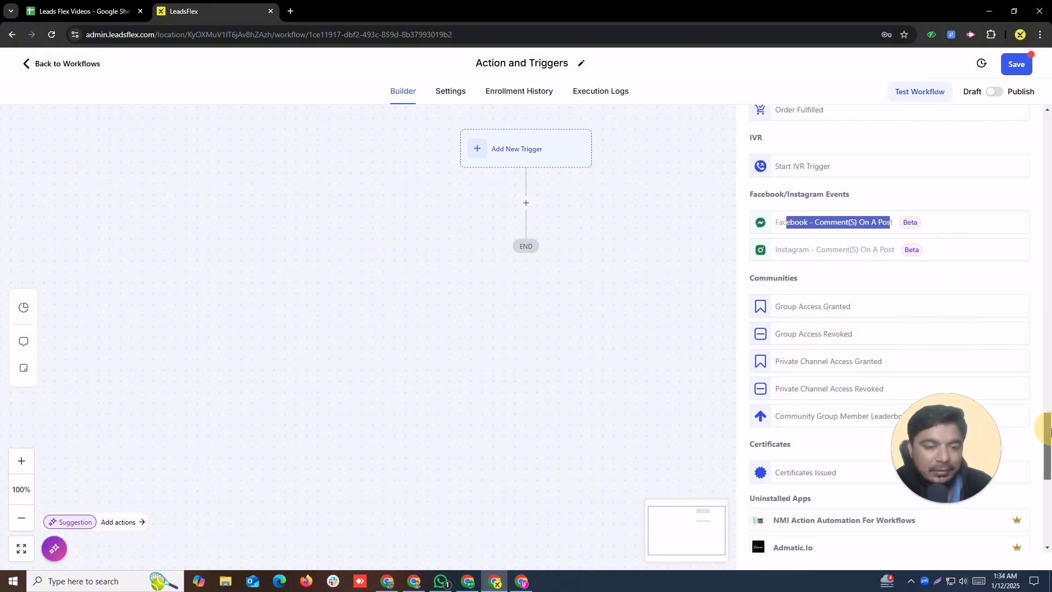
pyautogui.moveTo(805, 282); pyautogui.dragTo(730, 281)
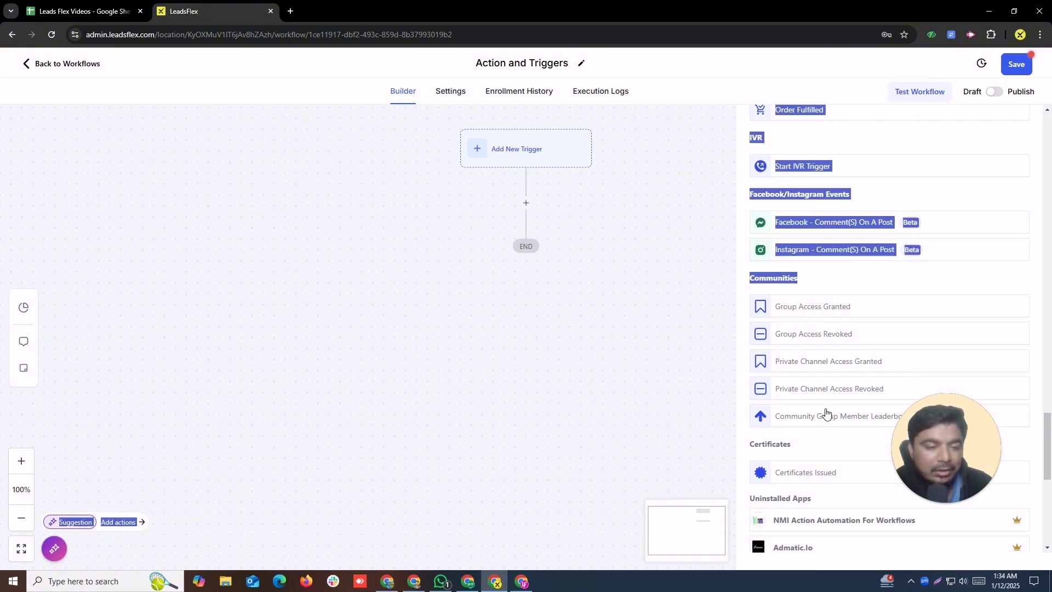
pyautogui.click(795, 308)
pyautogui.moveTo(795, 308); pyautogui.dragTo(864, 308)
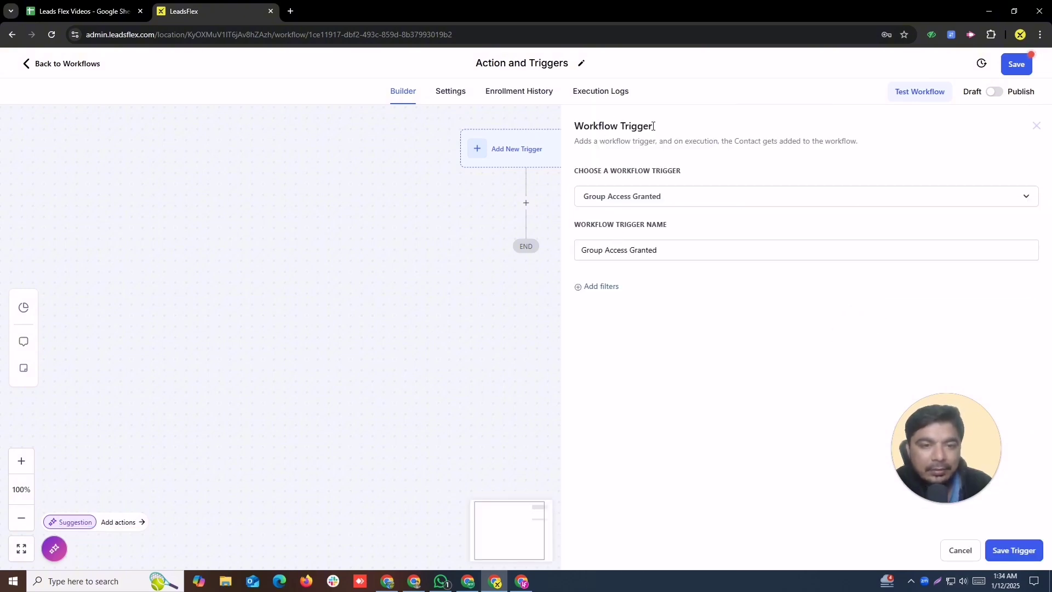
pyautogui.click(1035, 126)
# Reopen the list of workflow triggers and review the Communities, Certificates and Uninstalled Apps categories
pyautogui.click(542, 149)
pyautogui.scroll(-15, 812, 317)
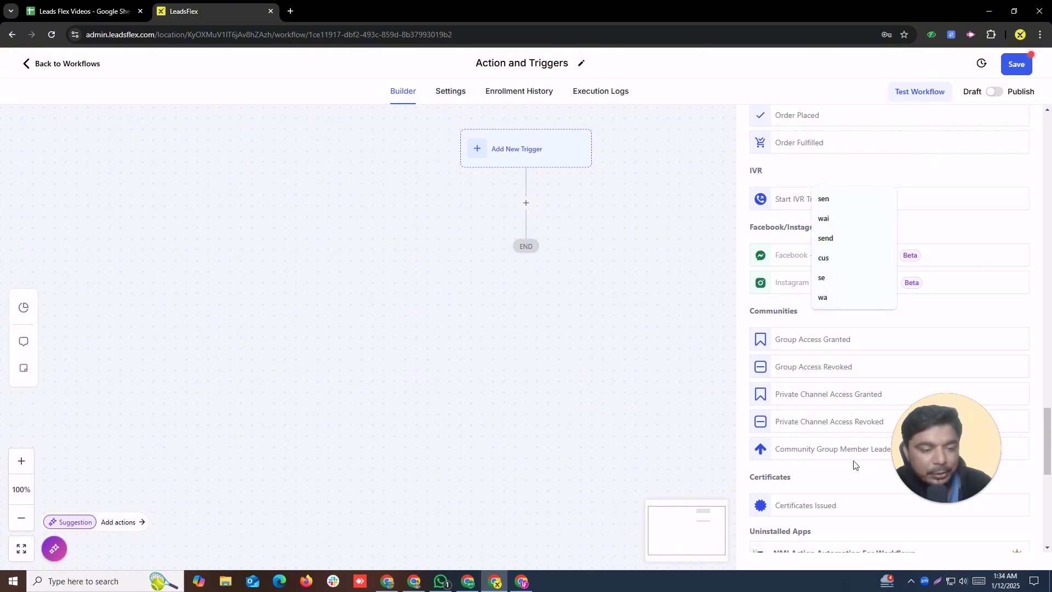
pyautogui.moveTo(1048, 430); pyautogui.dragTo(1048, 471)
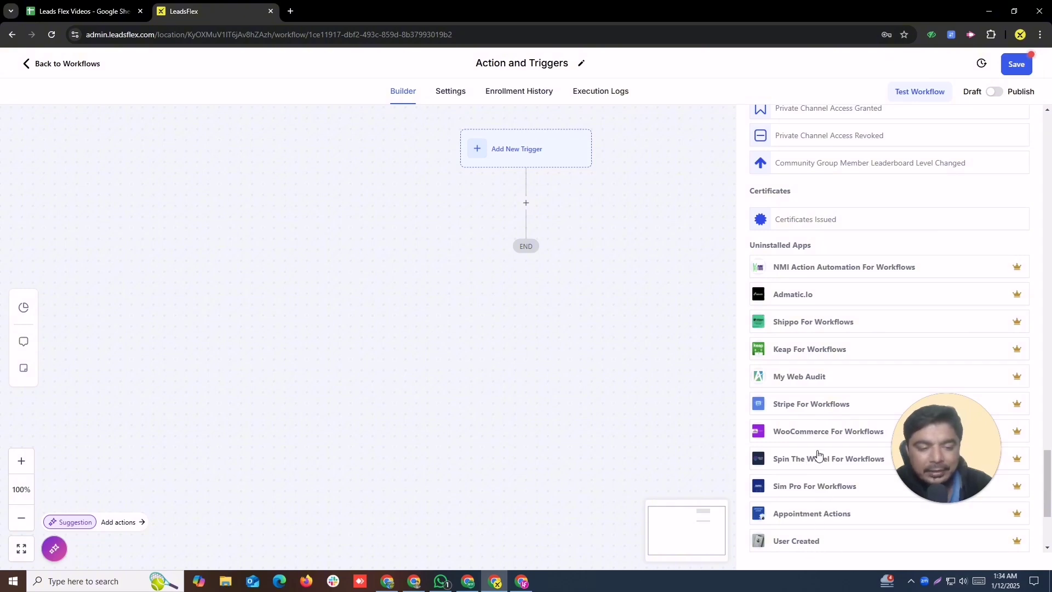
pyautogui.scroll(-3, 795, 455)
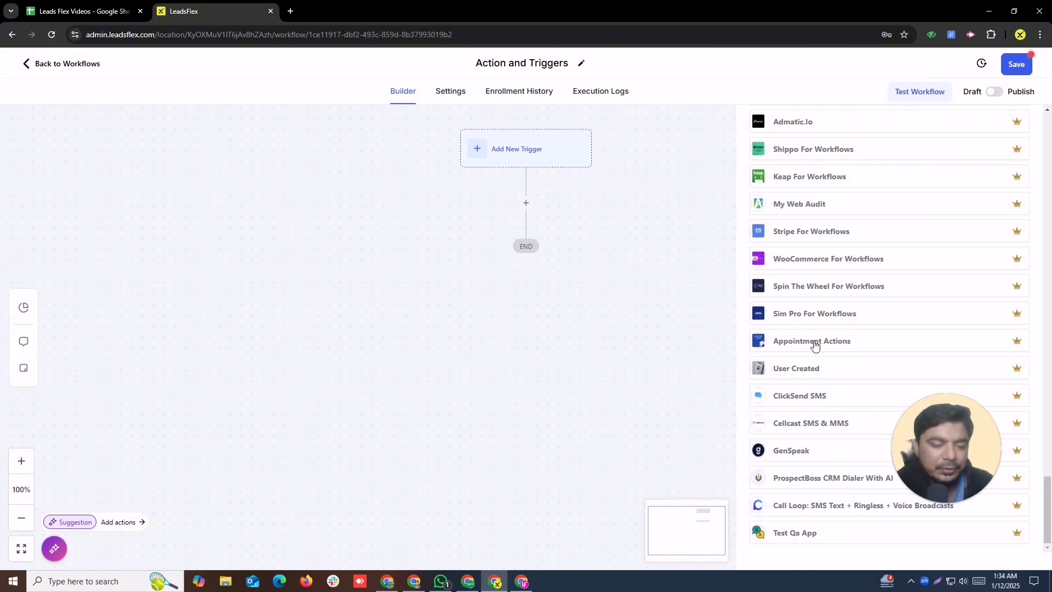
# Choose the Contact Tag trigger from the Contact category and add a filter row, opening its list of fields
pyautogui.press('Home')
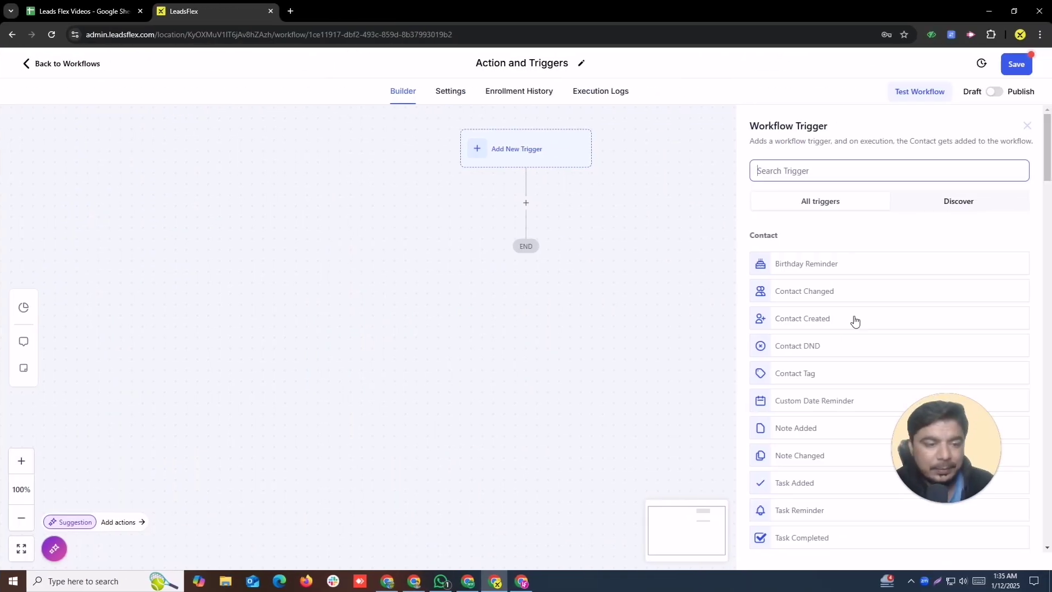
pyautogui.click(822, 372)
pyautogui.click(594, 288)
pyautogui.click(645, 307)
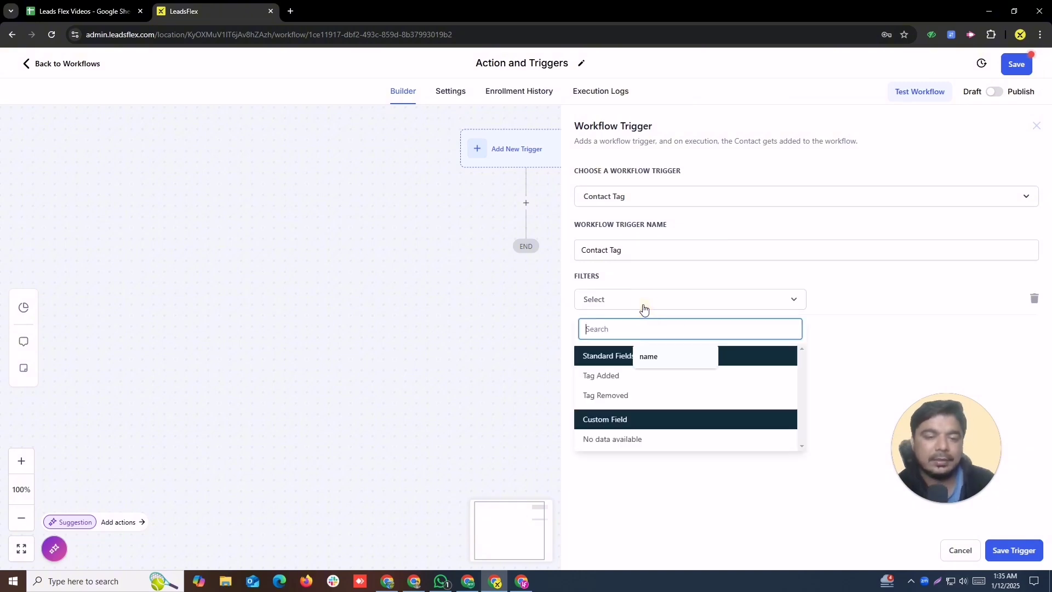
# Try to find a filter field for the Contact Tag trigger with the search term "name"
pyautogui.click(654, 357)
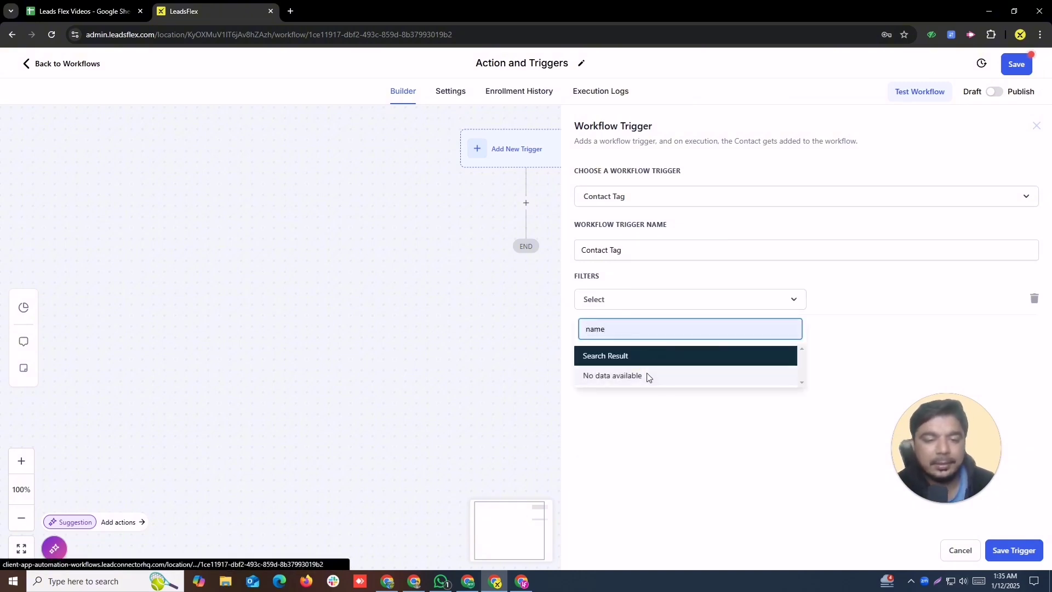
pyautogui.click(634, 357)
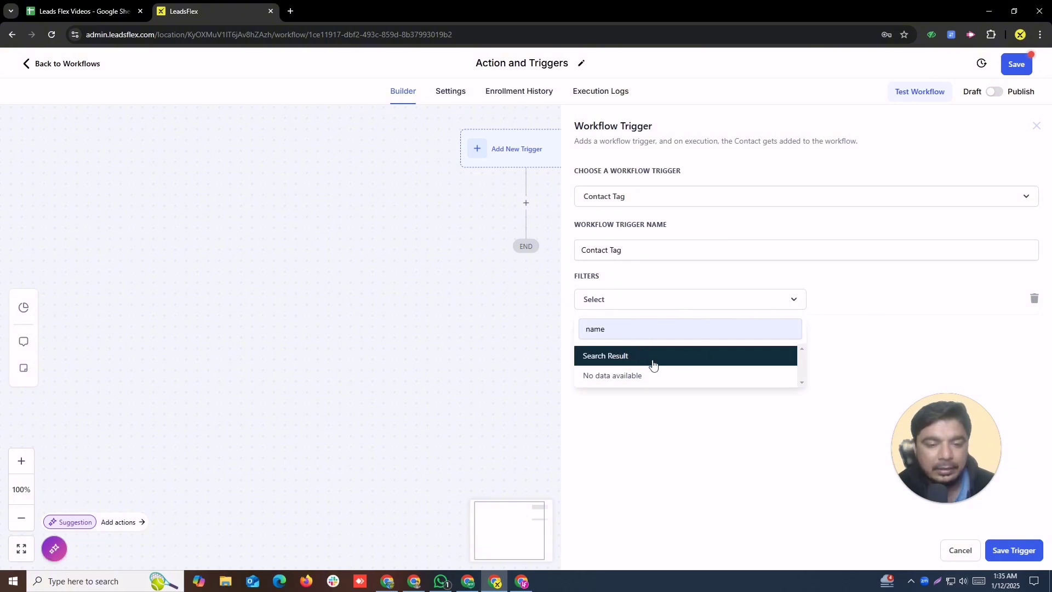
pyautogui.moveTo(616, 327); pyautogui.dragTo(544, 328)
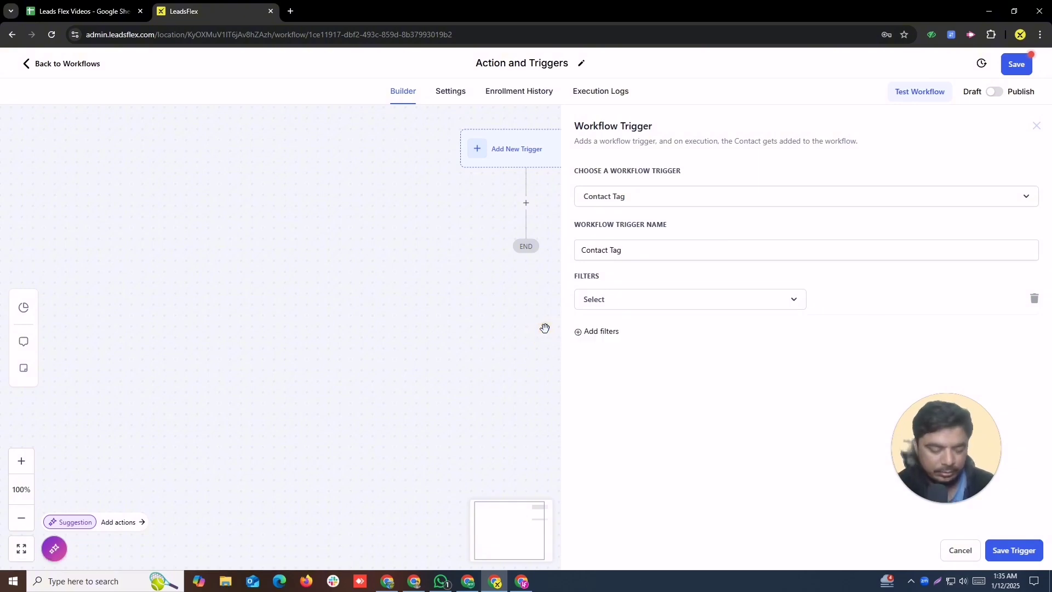
pyautogui.click(627, 301)
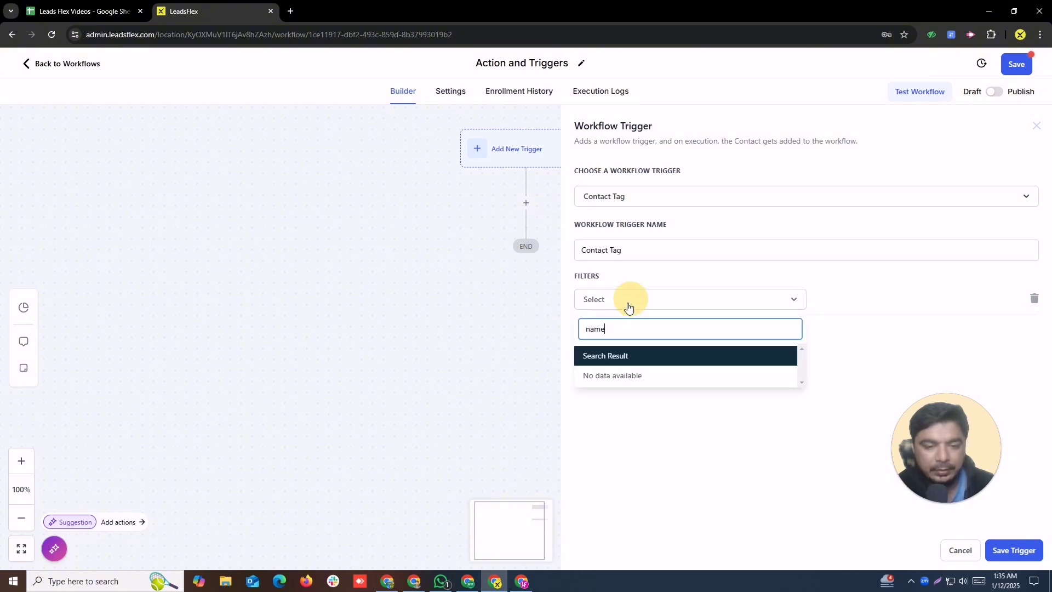
pyautogui.click(619, 378)
pyautogui.click(789, 301)
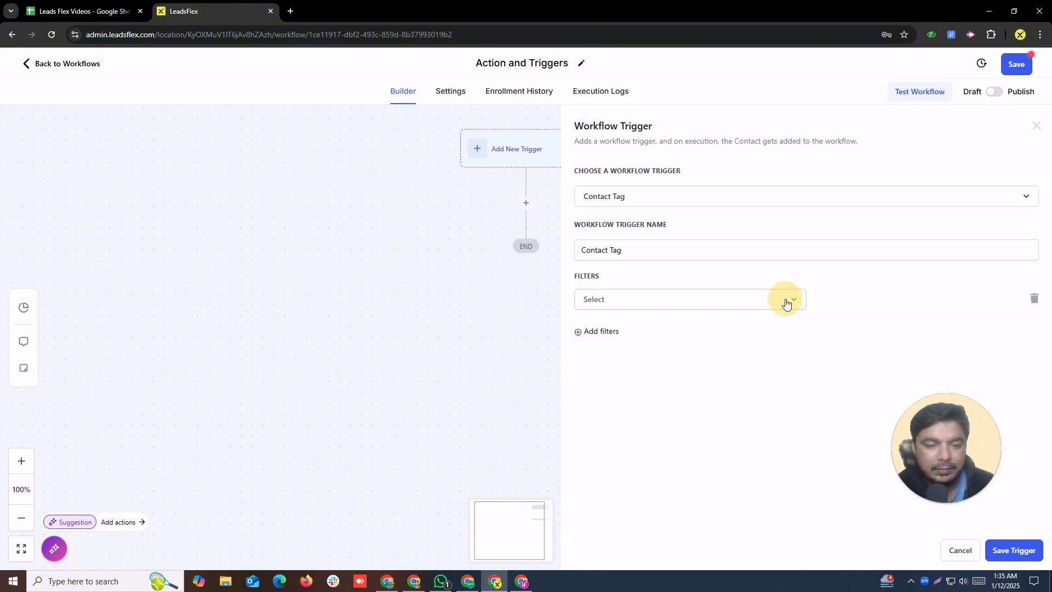
# Delete the empty filter row and save the Contact Tag trigger to the workflow
pyautogui.click(1033, 298)
pyautogui.click(1010, 551)
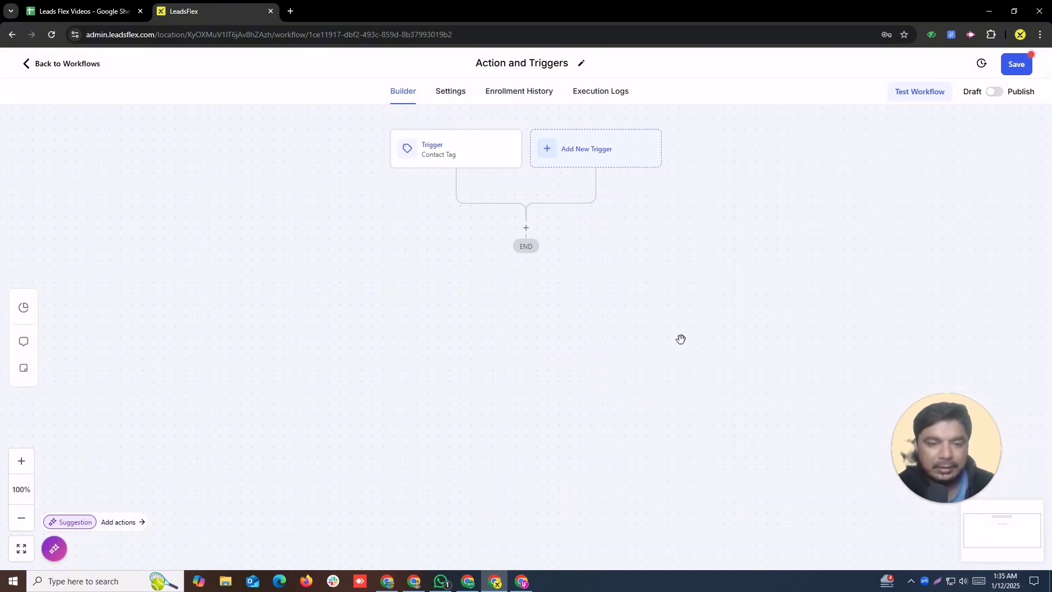
# Start adding an action below the Contact Tag trigger and search the available actions for "send"
pyautogui.click(527, 230)
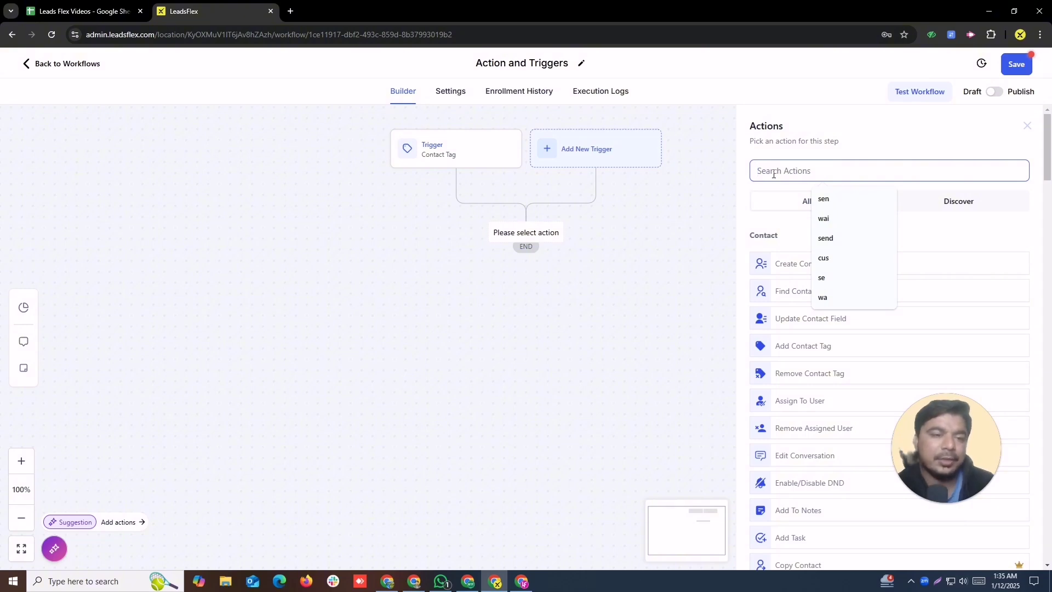
pyautogui.write('se')
pyautogui.press('BackSpace')
pyautogui.press('BackSpace')
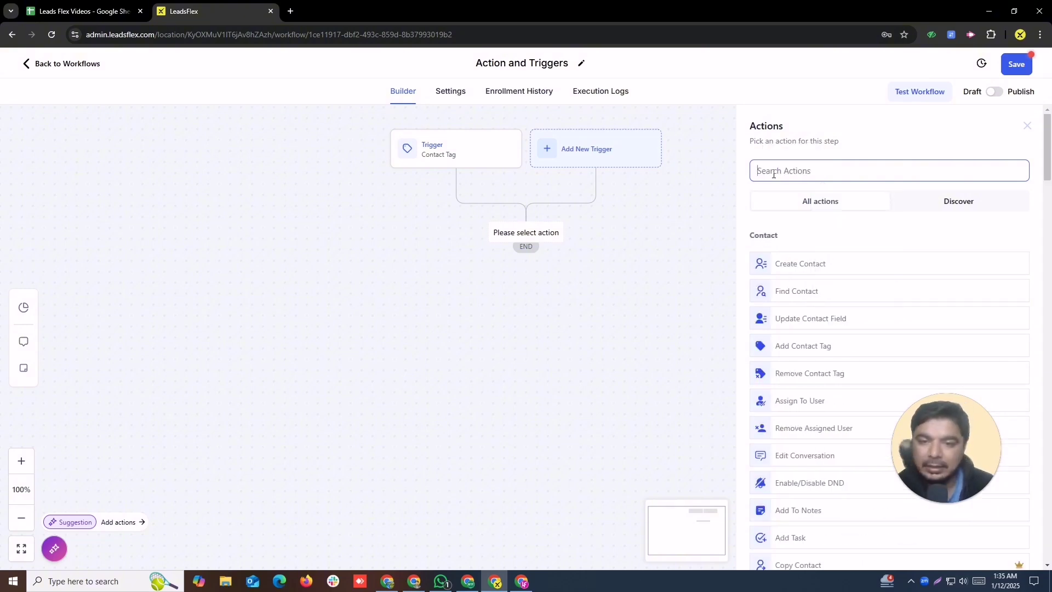
pyautogui.write('send')
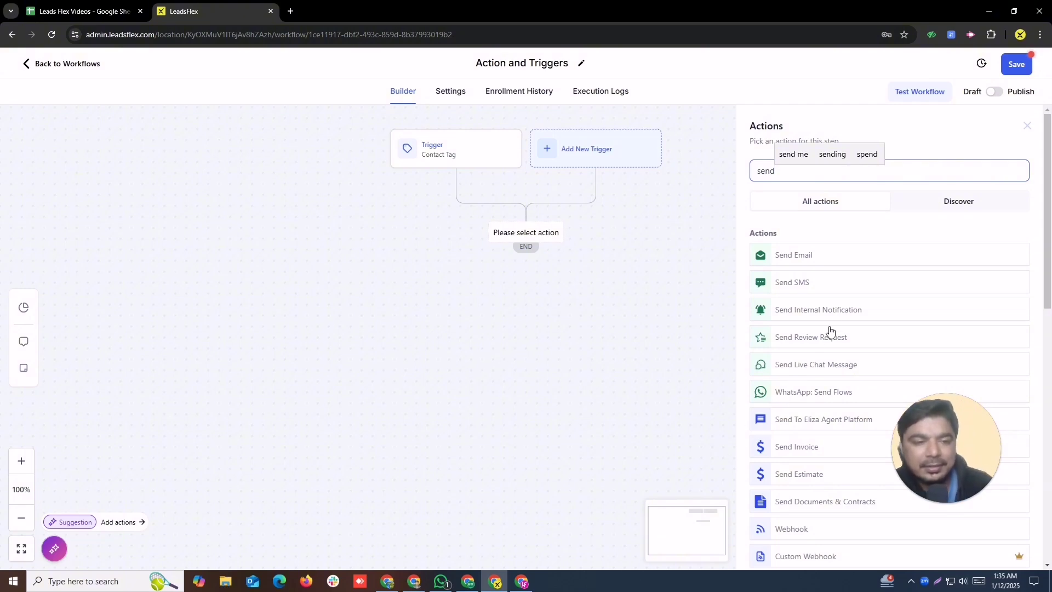
# Review the sending actions and the uninstalled apps among the search results
pyautogui.scroll(-10, 842, 350)
pyautogui.scroll(10, 842, 356)
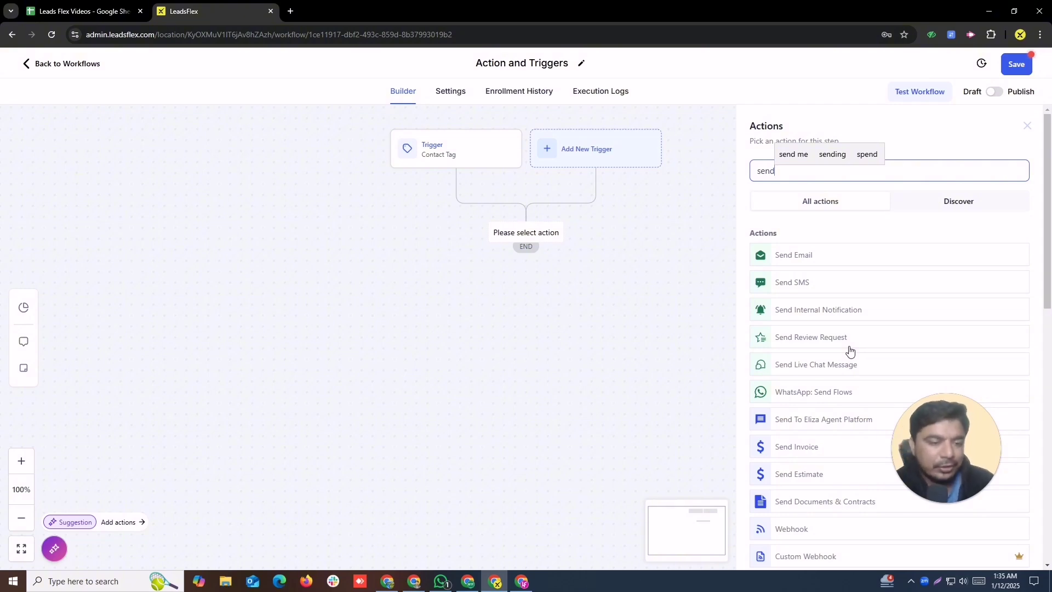
pyautogui.scroll(-10, 830, 344)
pyautogui.scroll(10, 830, 344)
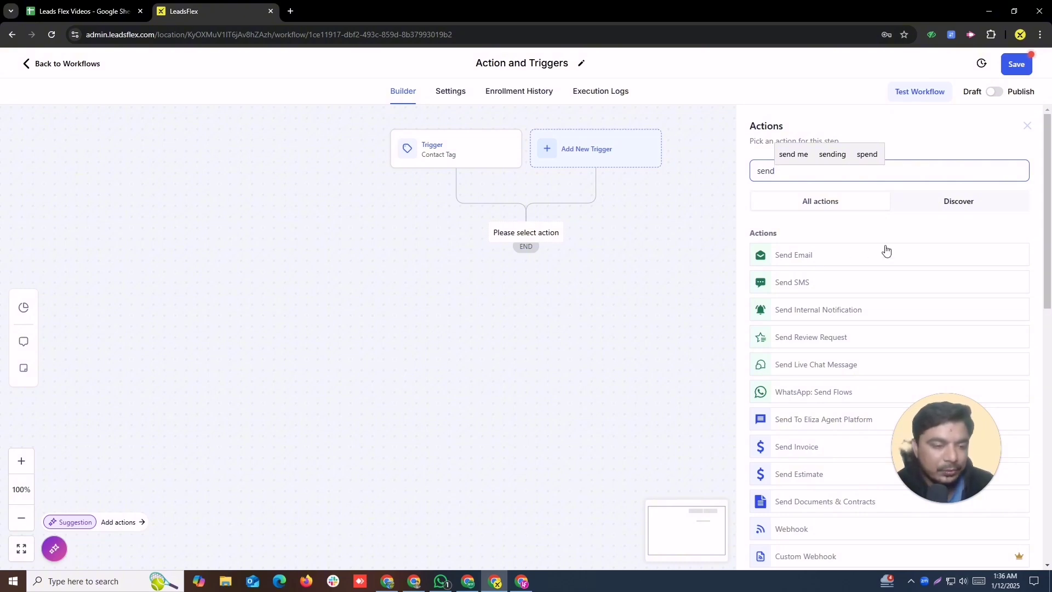
pyautogui.scroll(-5, 1048, 352)
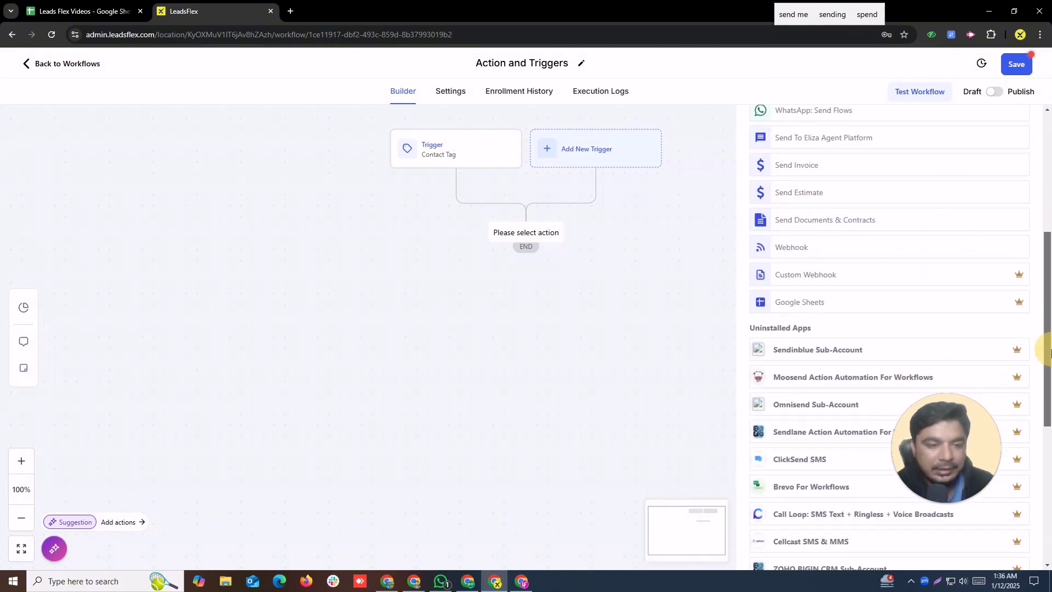
pyautogui.moveTo(1051, 353); pyautogui.dragTo(853, 199)
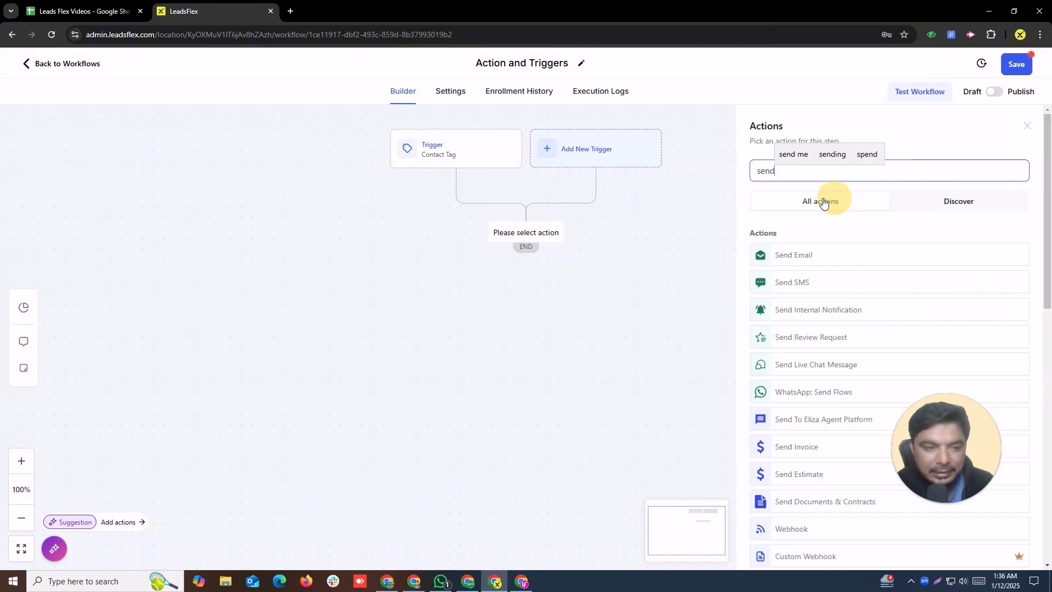
# Clear the action search and review the actions in the Send Data and Internal categories
pyautogui.press('BackSpace')
pyautogui.press('BackSpace')
pyautogui.press('BackSpace')
pyautogui.press('BackSpace')
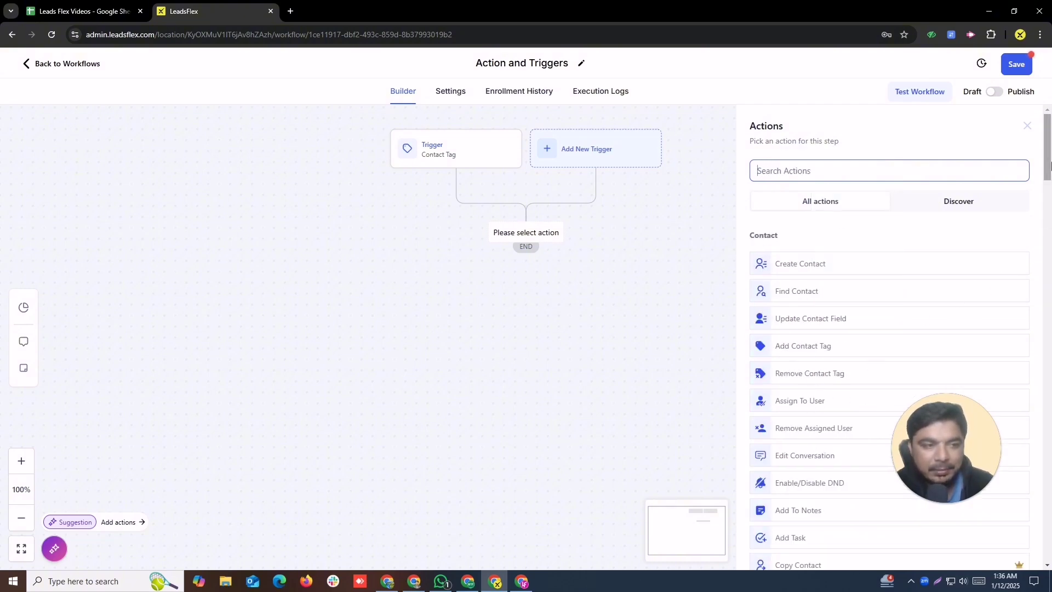
pyautogui.click(1049, 216)
pyautogui.moveTo(1049, 219); pyautogui.dragTo(1049, 342)
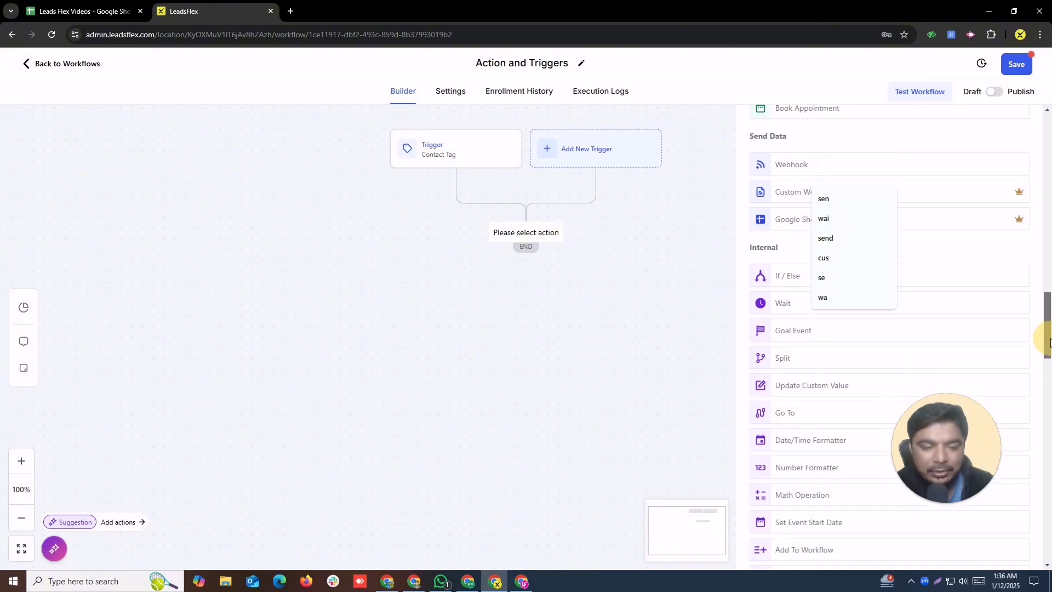
pyautogui.click(790, 256)
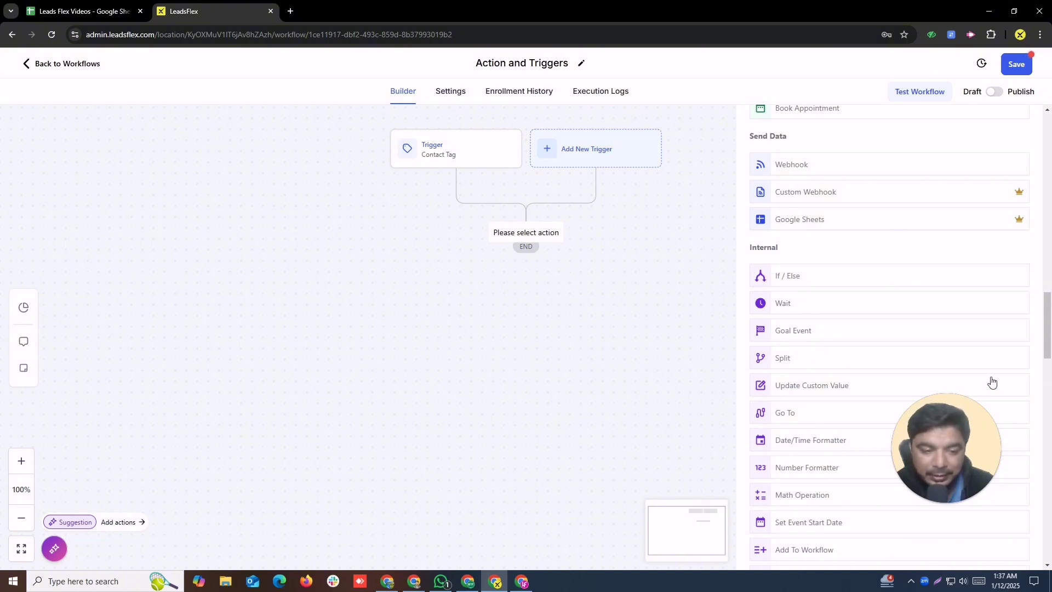
pyautogui.scroll(-2, 904, 347)
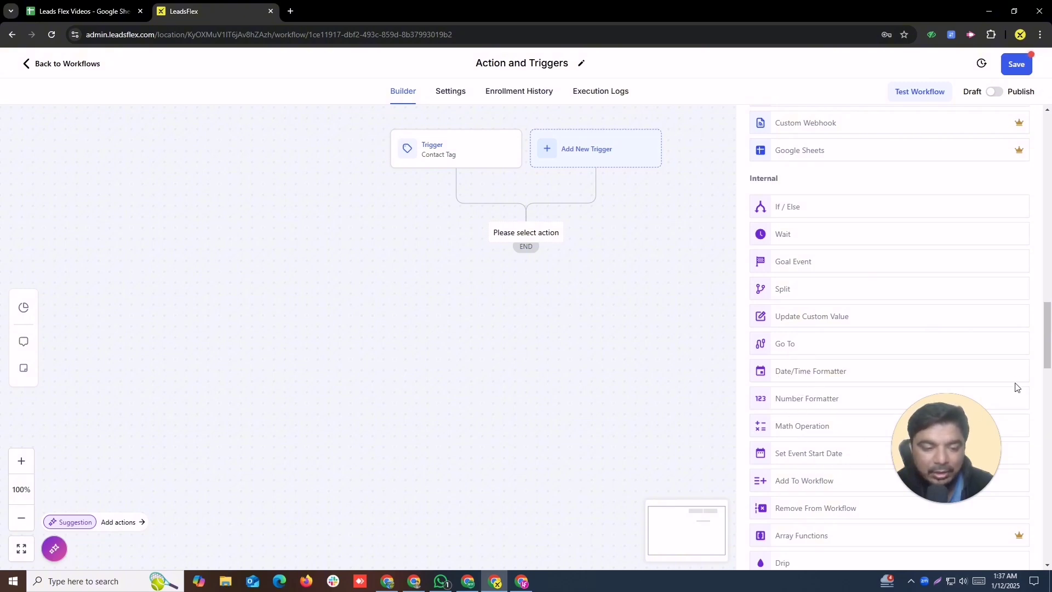
pyautogui.moveTo(1049, 342); pyautogui.dragTo(1049, 357)
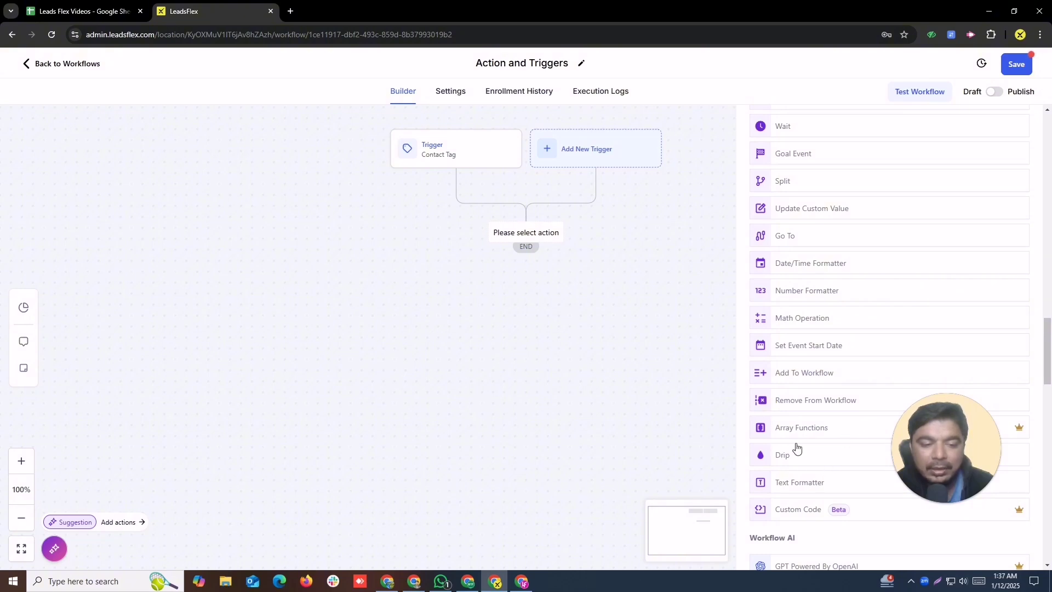
pyautogui.scroll(-1, 843, 444)
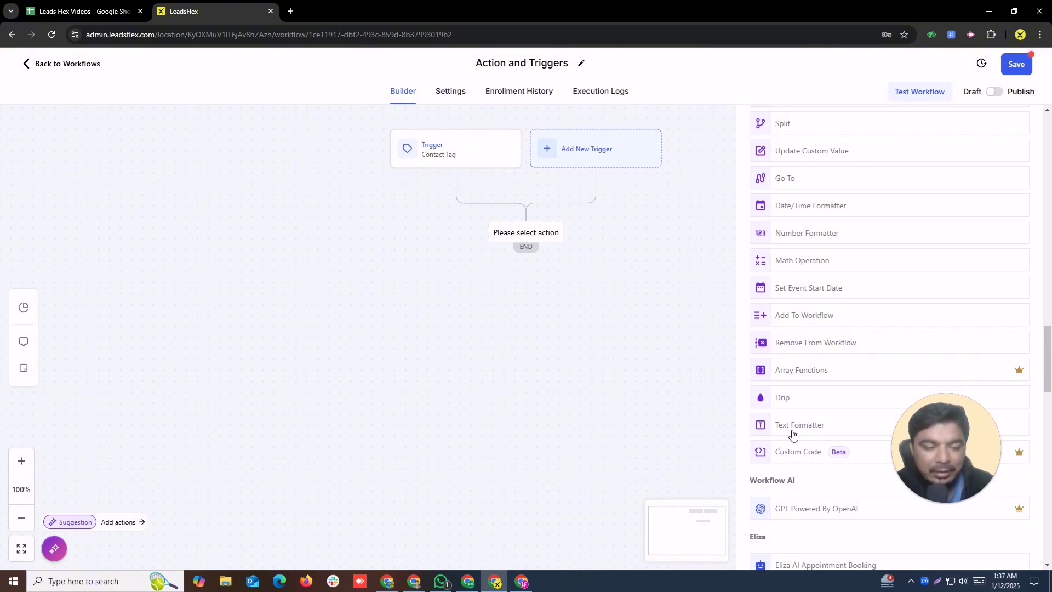
# Review the actions in the Workflow AI, Eliza, Appointments, Opportunity, Marketing, Affiliate and IVR categories
pyautogui.moveTo(1046, 386); pyautogui.dragTo(1046, 405)
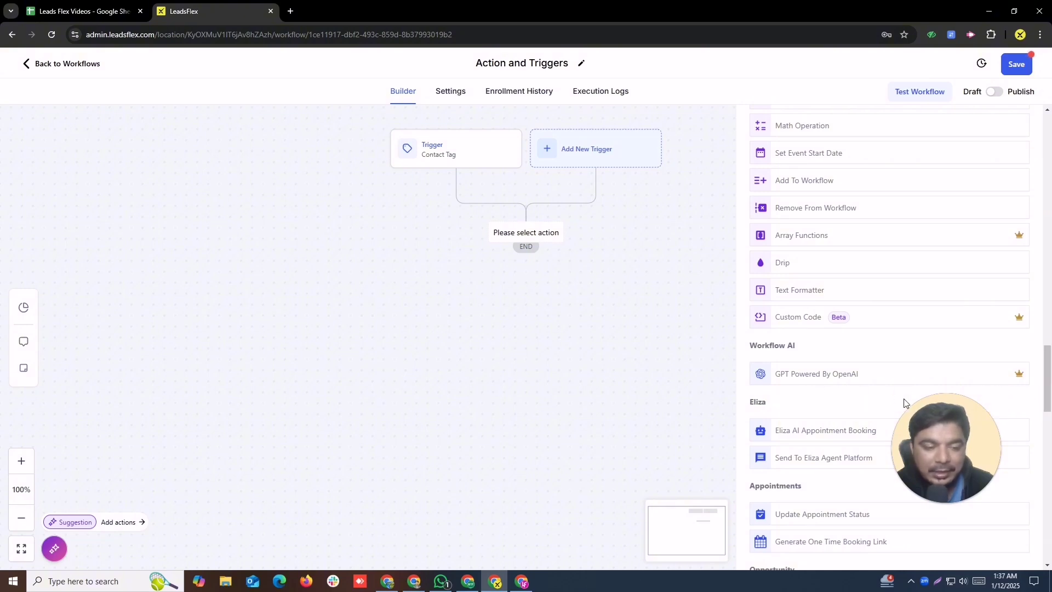
pyautogui.scroll(-2, 866, 383)
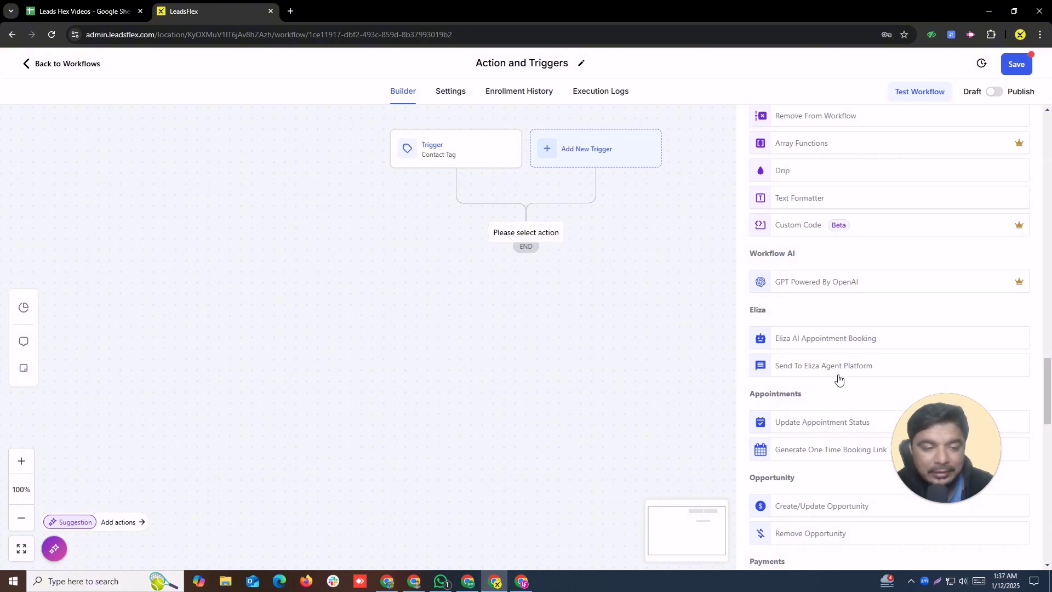
pyautogui.moveTo(1046, 384); pyautogui.dragTo(1047, 468)
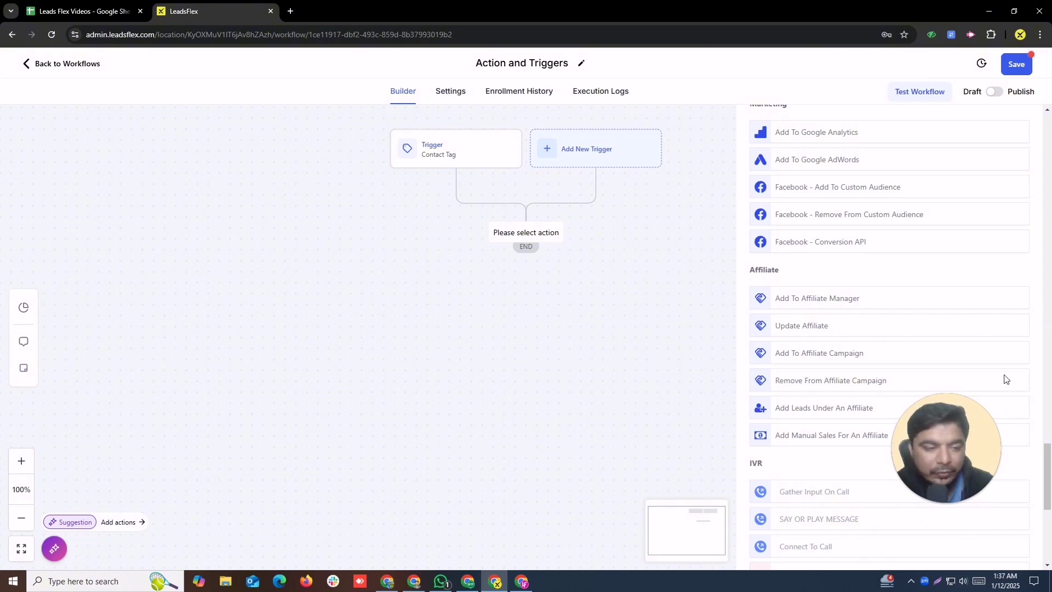
pyautogui.moveTo(1048, 469); pyautogui.dragTo(1034, 494)
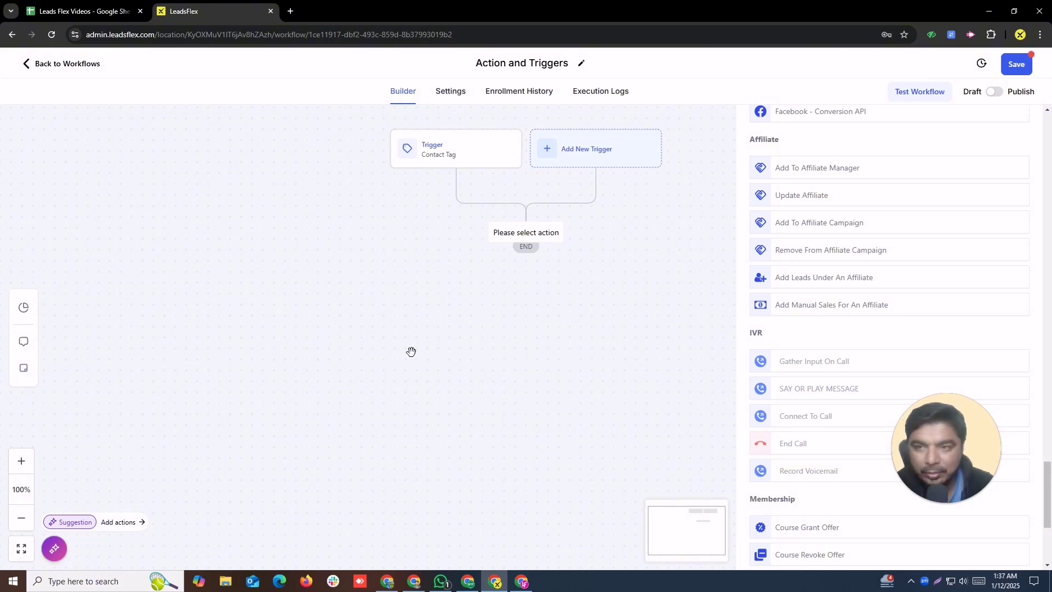
# Open the leadsflex.com website in a new browser tab
pyautogui.click(291, 16)
pyautogui.click(292, 36)
pyautogui.write('lead')
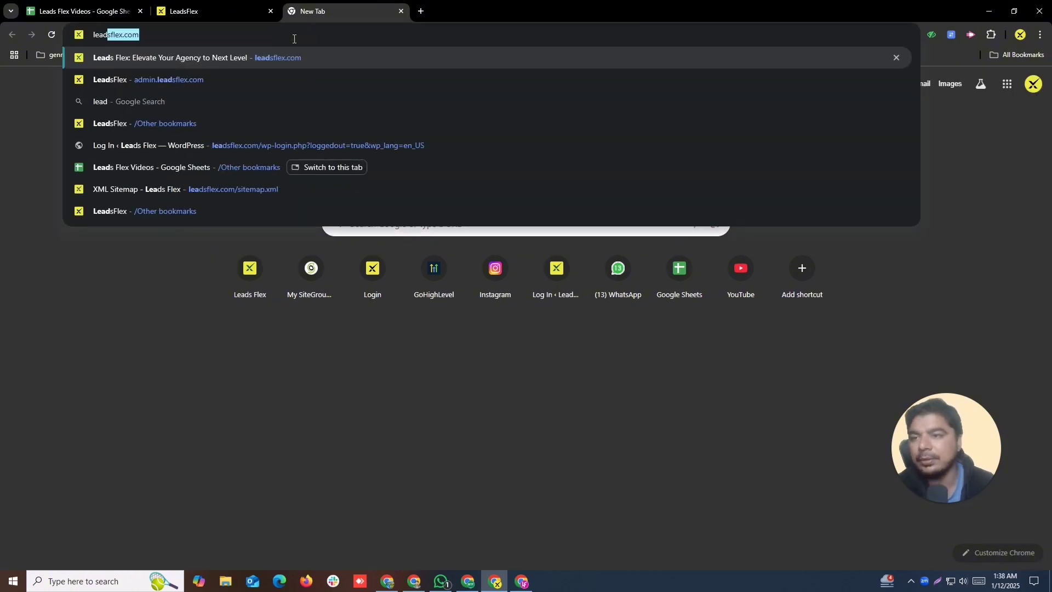
pyautogui.press('Return')
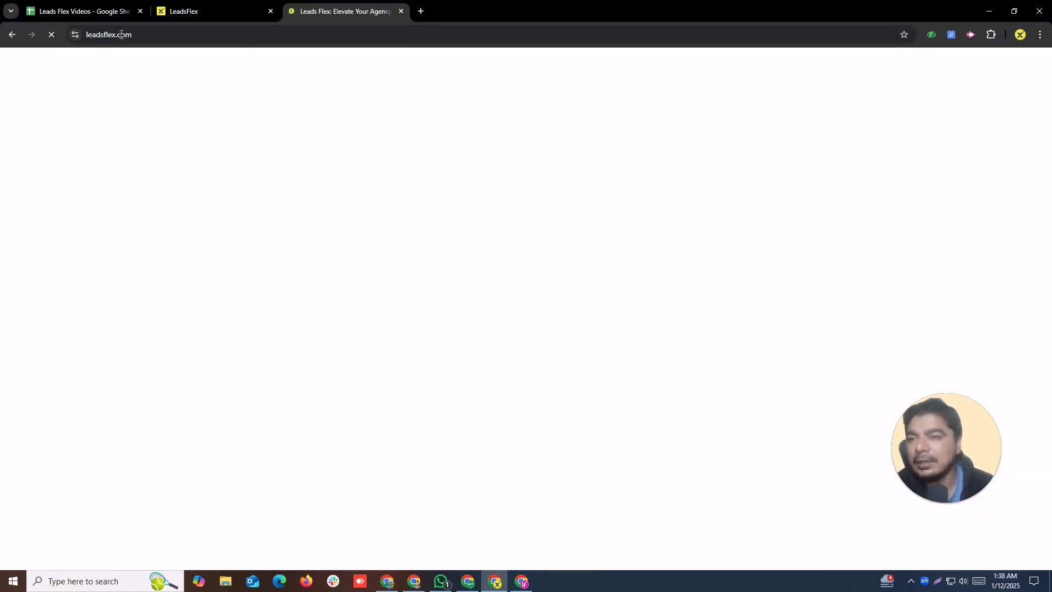
# View the Snapshots page of the Leads Flex website and return to its home page
pyautogui.moveTo(134, 36); pyautogui.dragTo(64, 137)
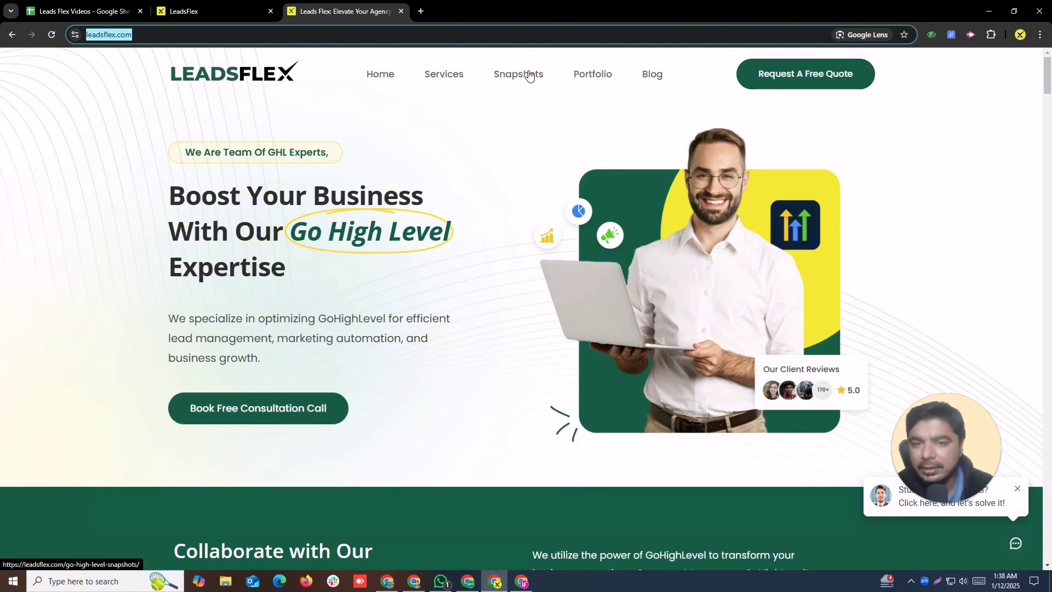
pyautogui.click(502, 77)
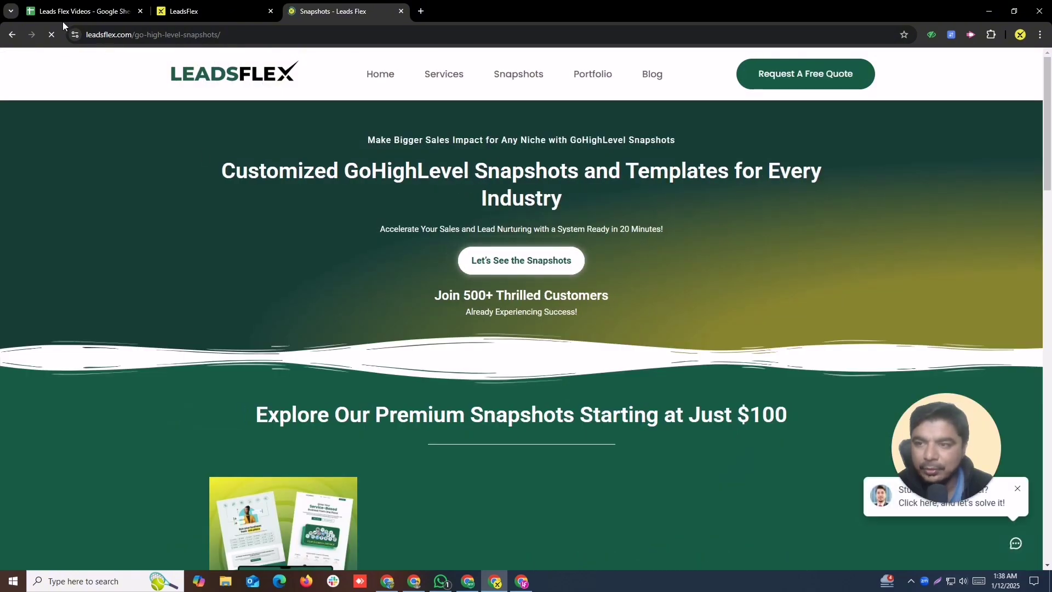
pyautogui.click(11, 35)
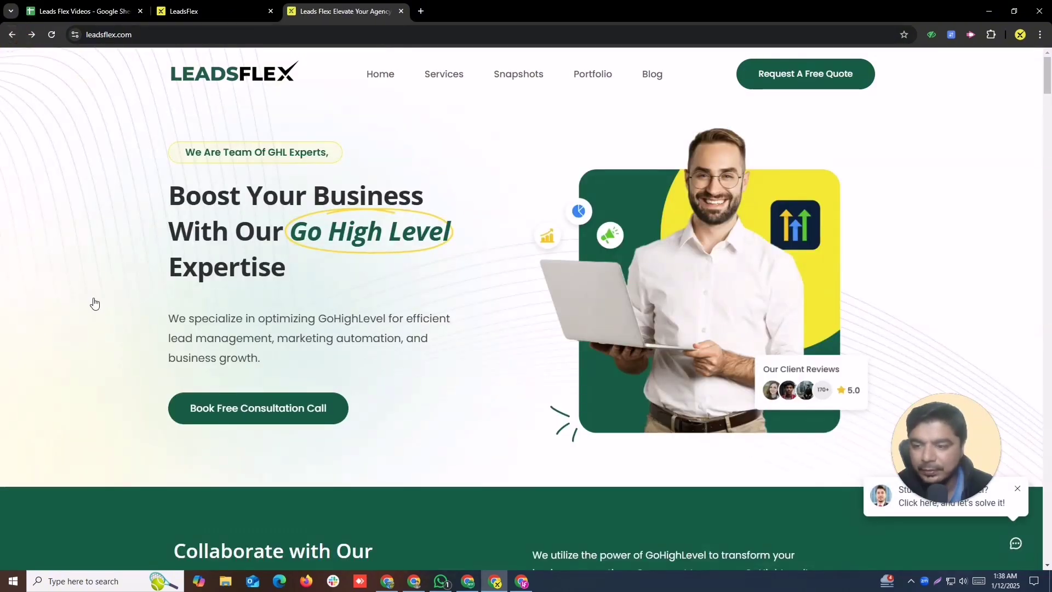